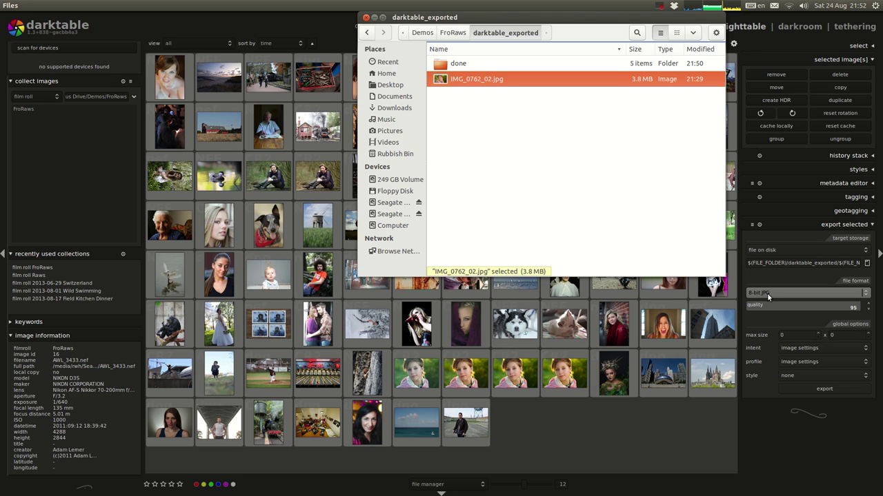
- Open IMG_0762_02.jpg with GIMP Image Editor, keeping its embedded sRGB colour profile
right_click(470, 82)
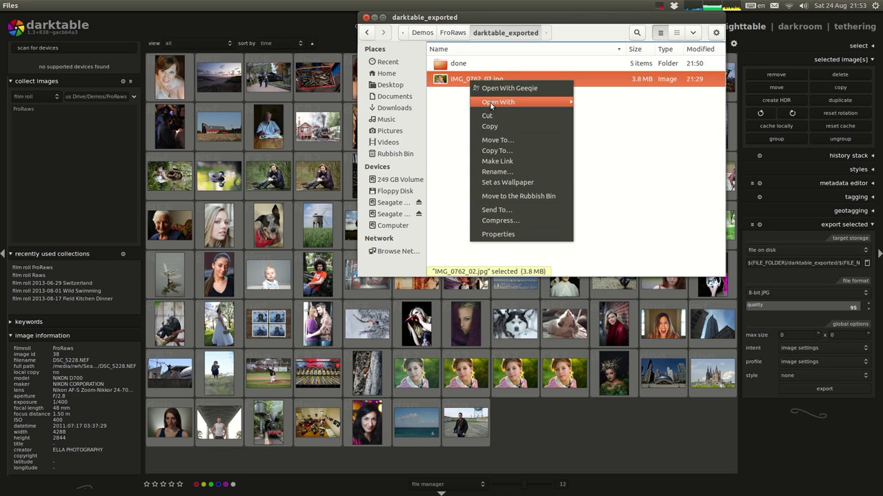
mouse_move(524, 102)
left_click(603, 112)
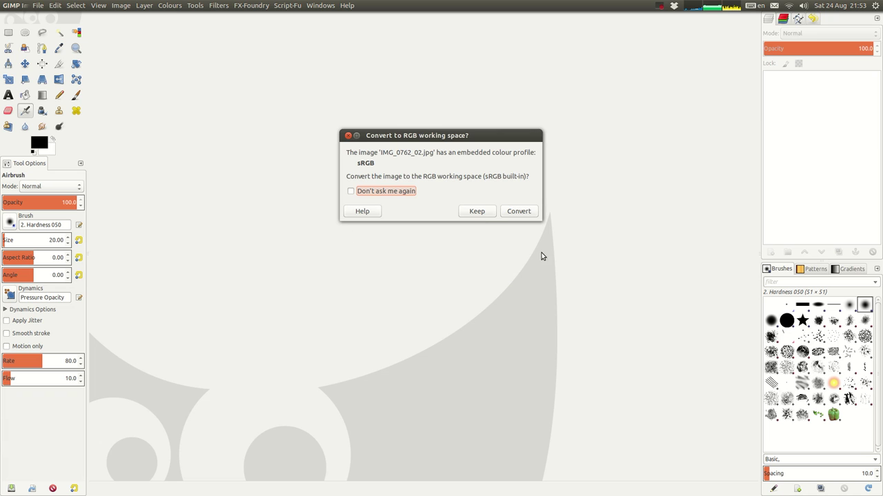
left_click(480, 217)
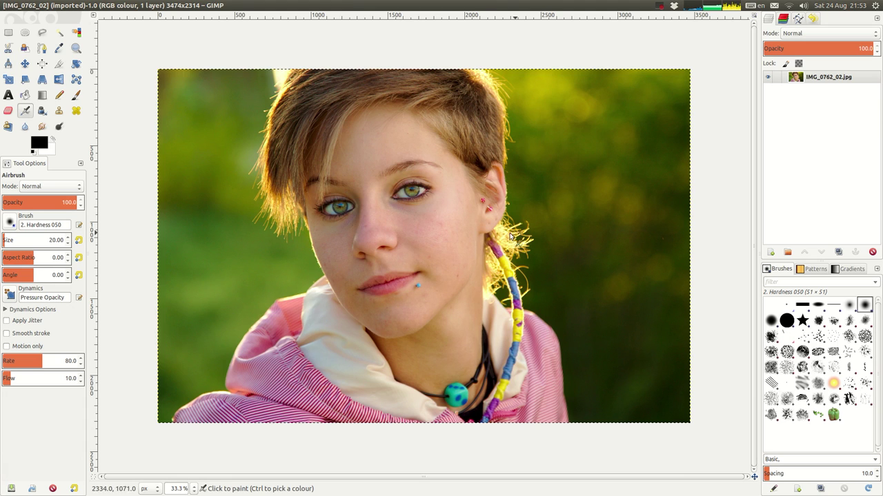
- Launch Ubuntu Software Centre and search 'gim' to find the GIMP Image Editor entry
left_click(14, 297)
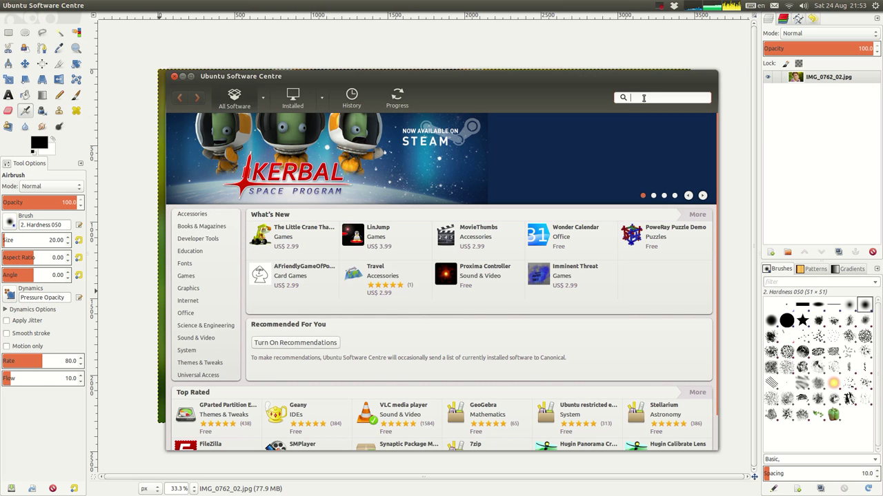
type("gimp")
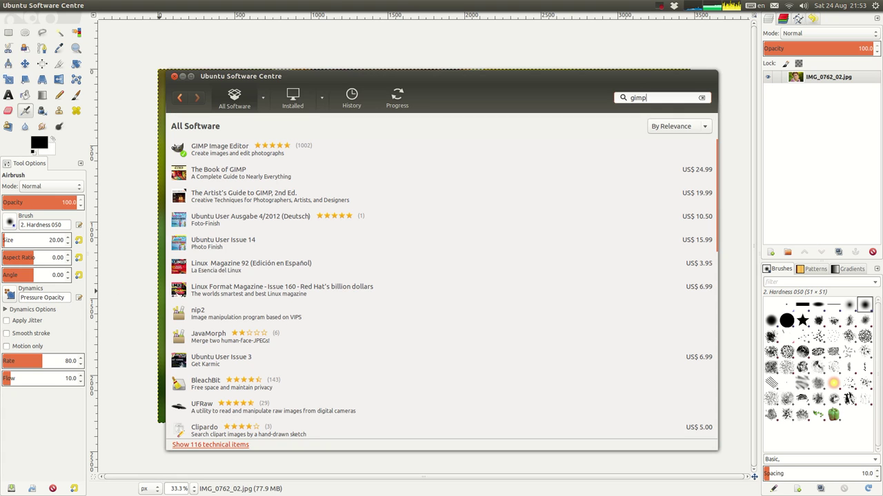
left_click(262, 157)
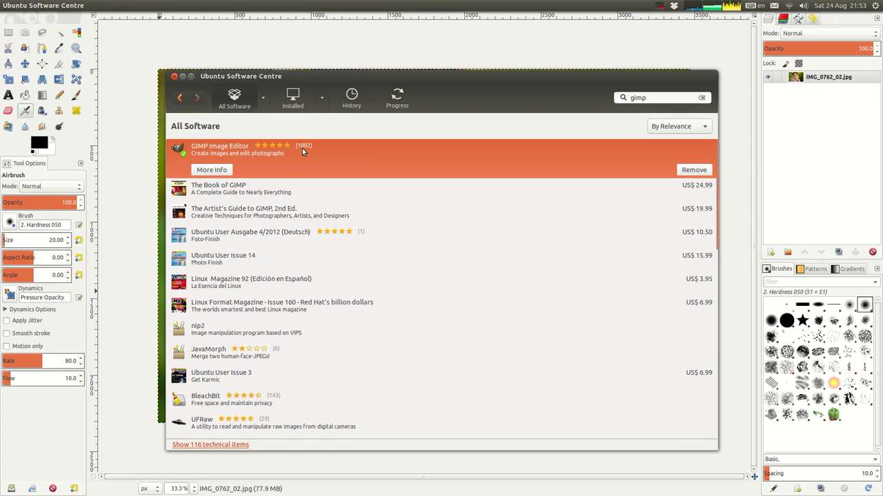
- Search 'wavelet decompose' and review the installed gimp-plugin-registry details listing Wavelet Decompose 0.1.2
double_click(637, 97)
type("wave")
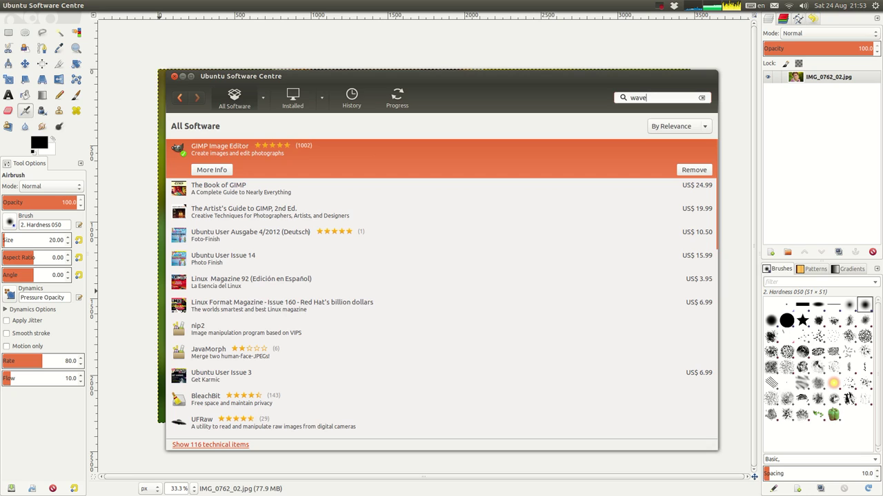
type("let decompose")
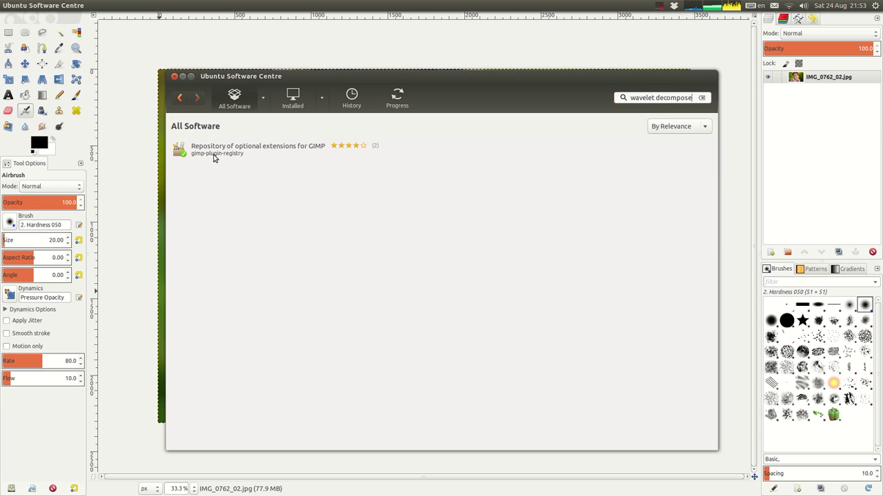
left_click(240, 154)
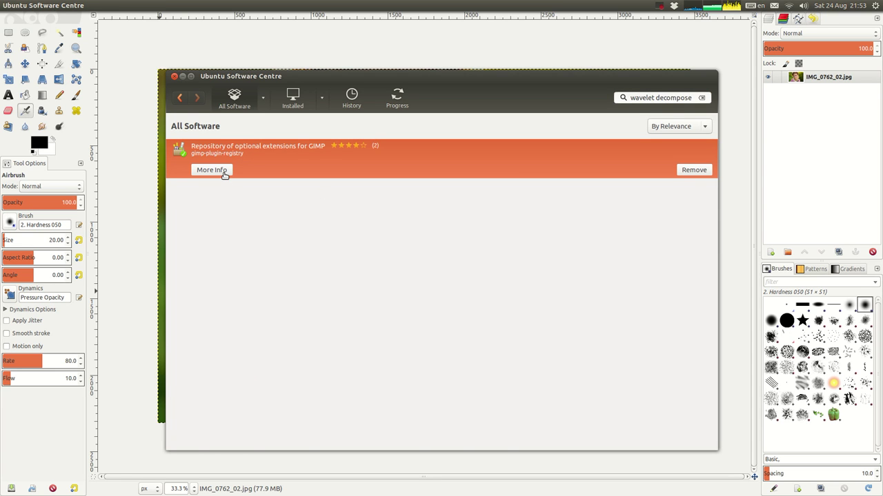
scroll(348, 316, "down", 15)
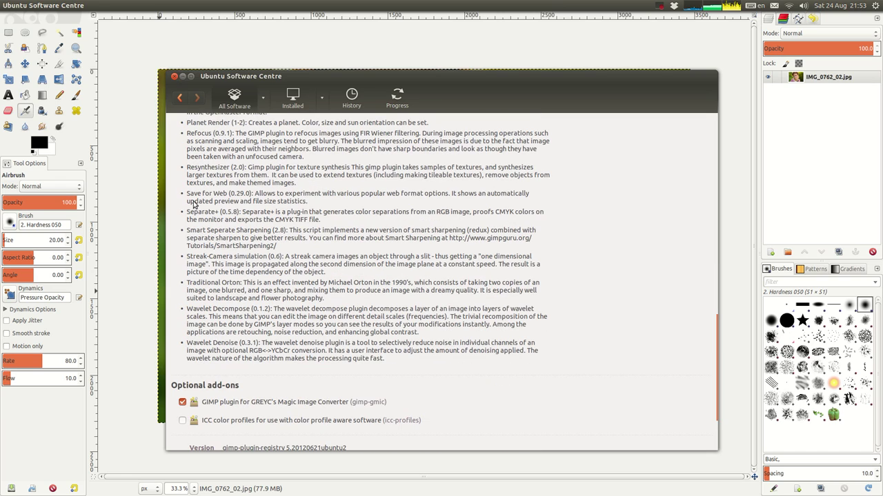
scroll(355, 345, "up", 15)
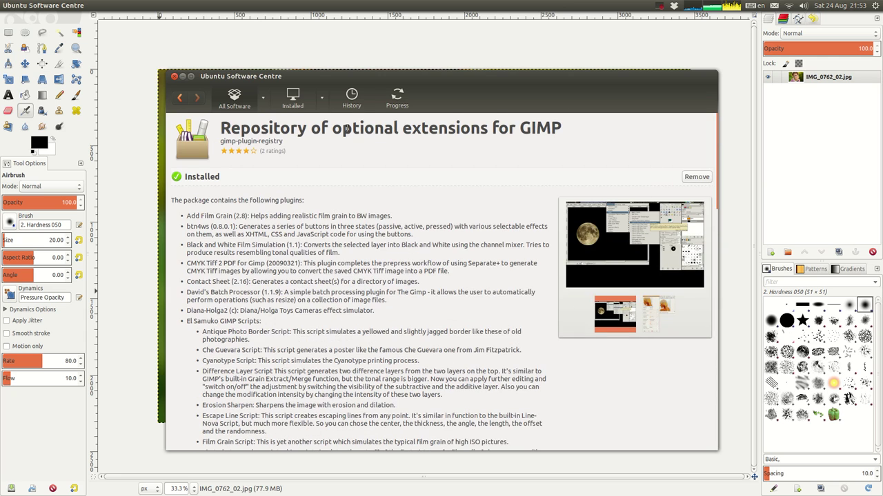
- Close the software store, browse GIMP's Filters > Generic menu, then switch to the Chromium tutorial
left_click(174, 76)
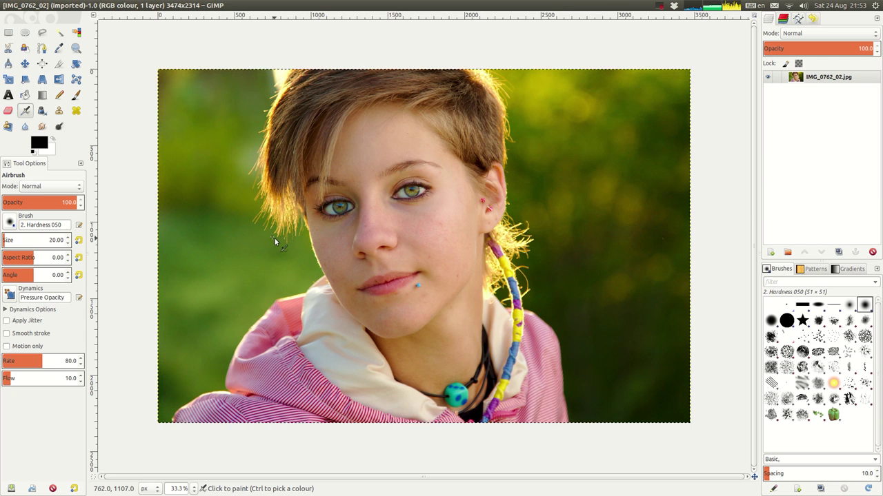
mouse_move(171, 5)
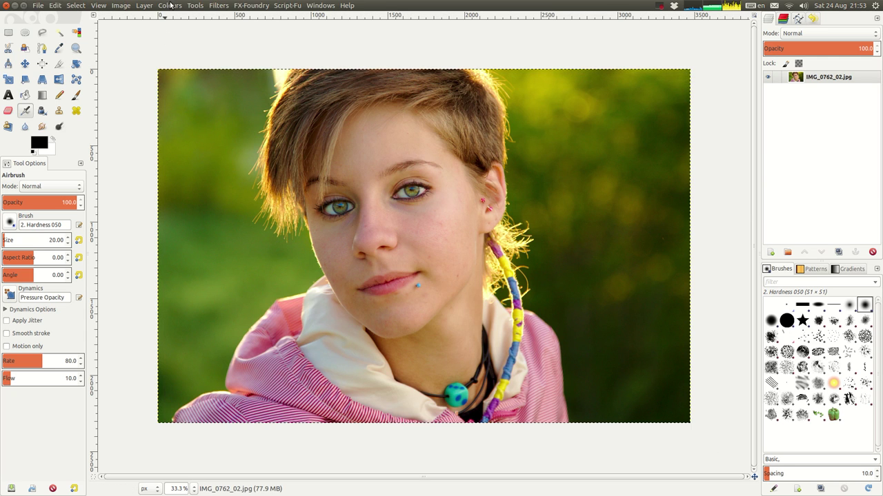
left_click(221, 5)
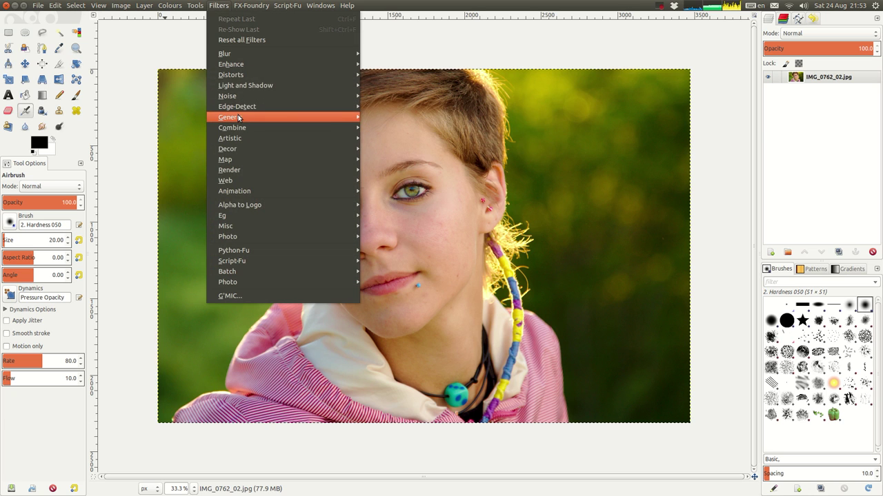
mouse_move(240, 118)
left_click(473, 455)
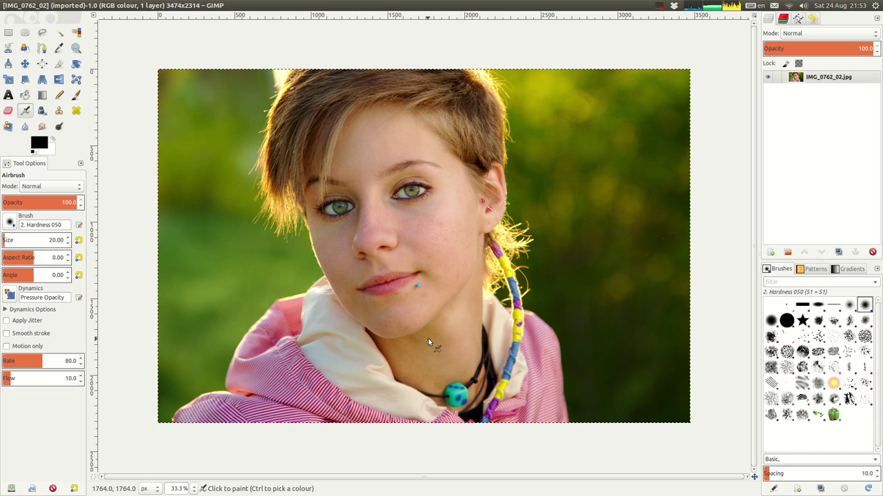
key("alt+Tab")
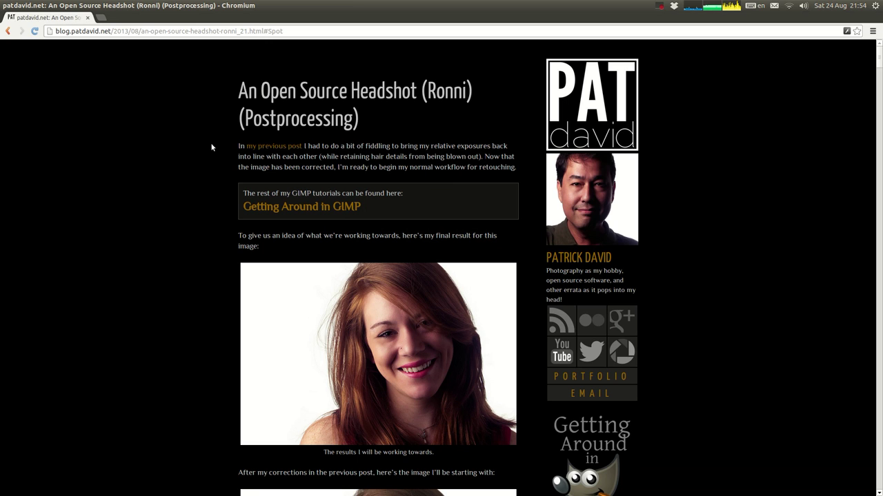
- Read the headshot article's My General Workflow and Residual Scale sections, then return to GIMP
scroll(144, 311, "down", 5)
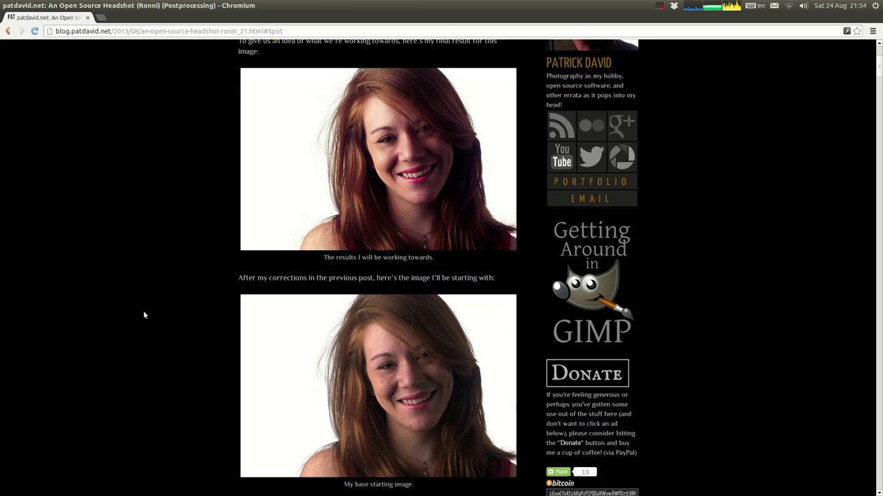
scroll(144, 315, "up", 2)
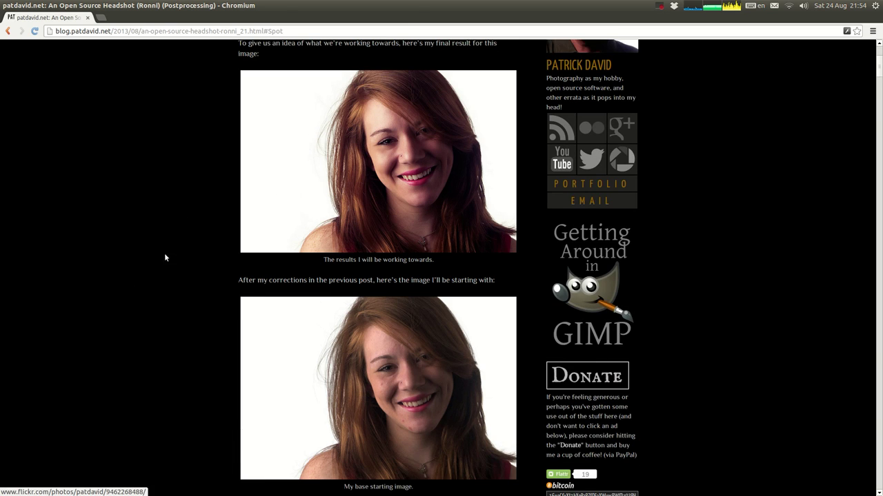
scroll(144, 310, "down", 4)
scroll(144, 311, "down", 6)
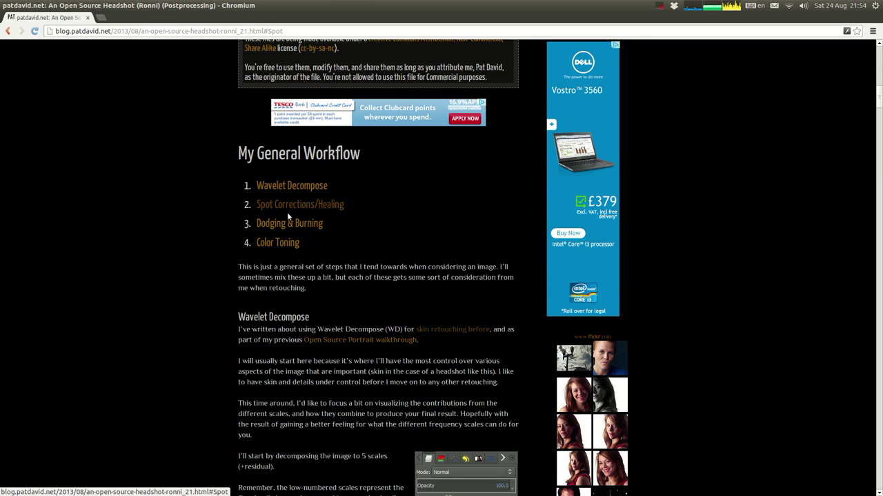
scroll(196, 372, "down", 8)
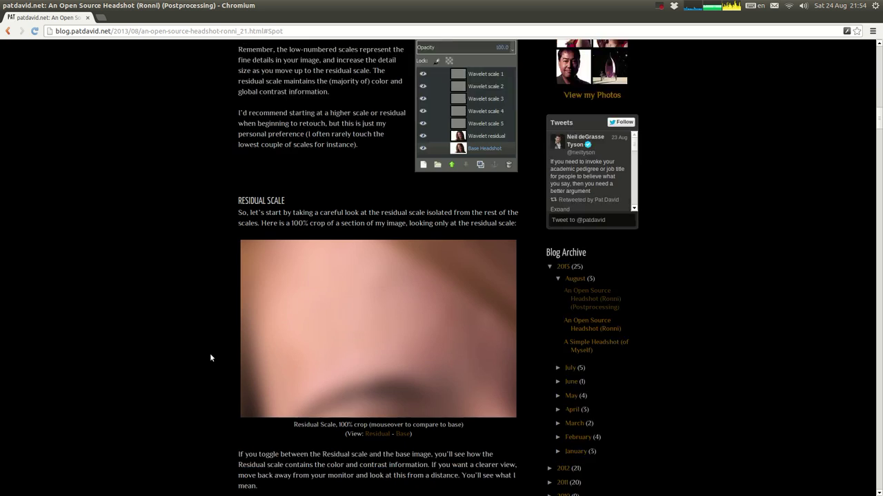
scroll(210, 356, "down", 5)
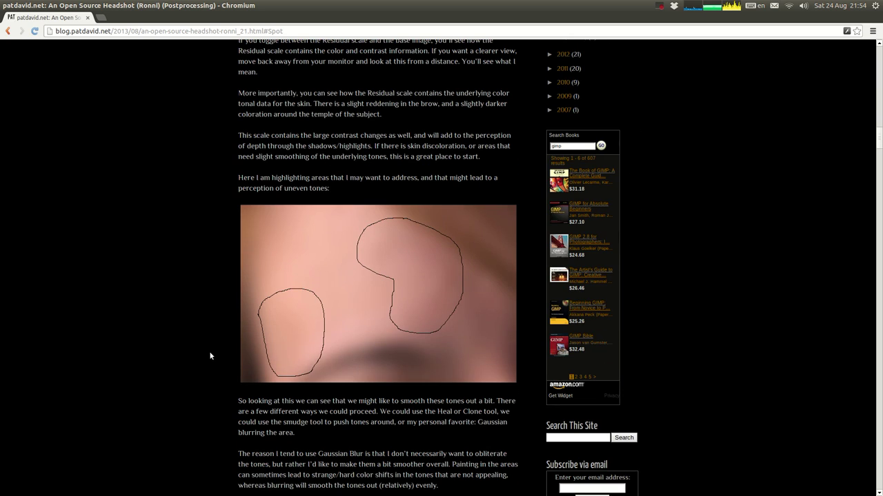
scroll(171, 276, "up", 12)
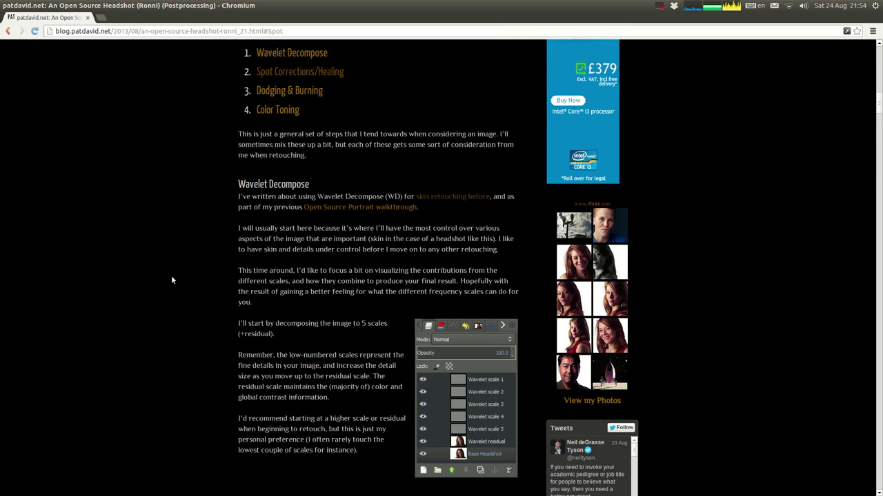
scroll(171, 280, "up", 4)
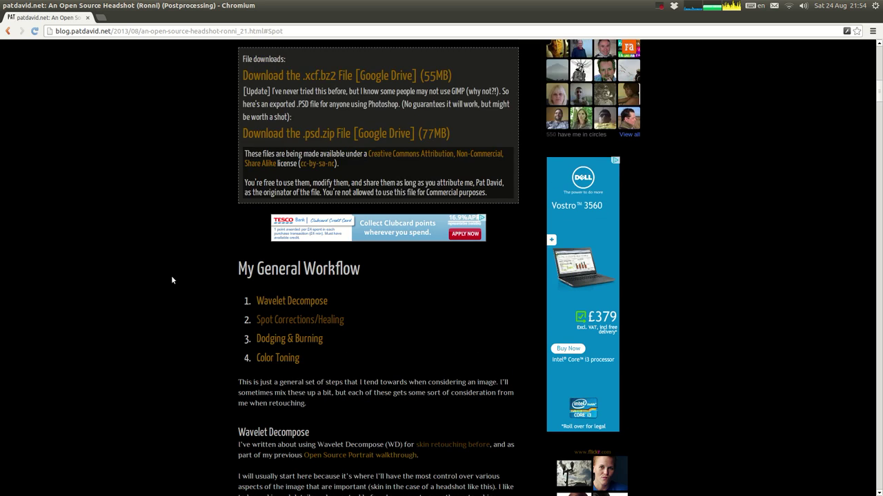
scroll(173, 280, "up", 15)
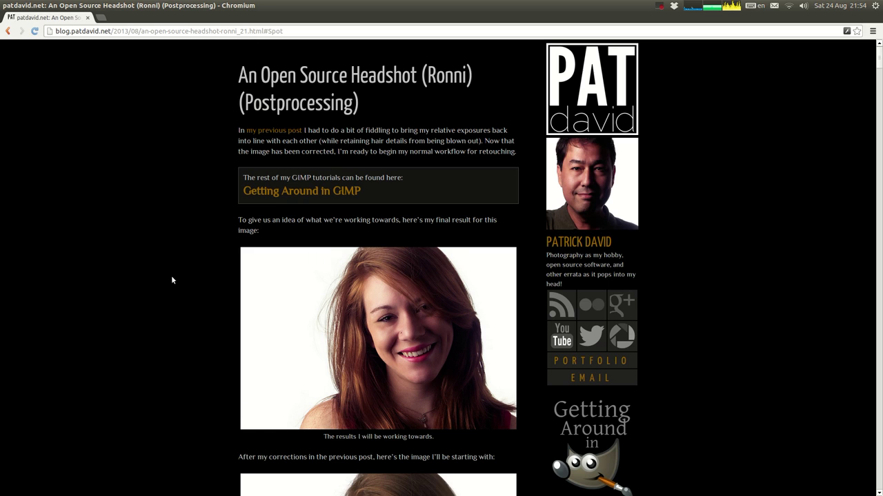
key("alt+Tab")
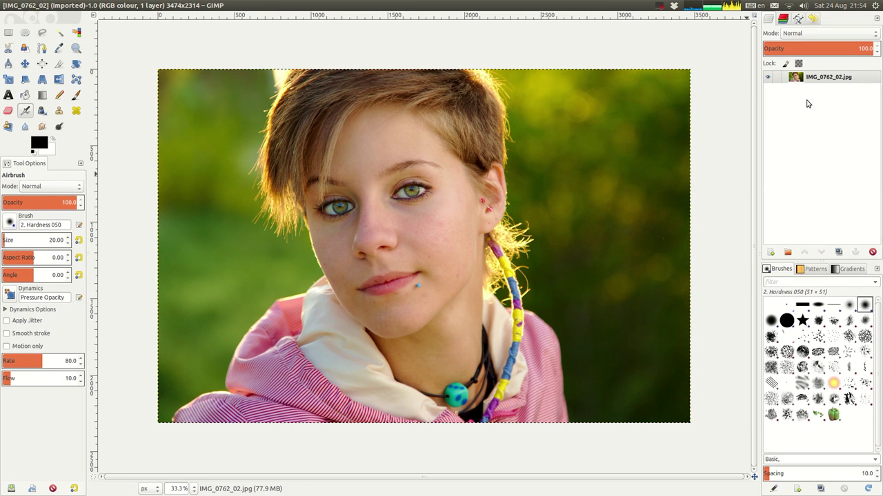
- Select the IMG_0762_02.jpg layer, then pan and zoom out to 50% to frame the face
left_click(816, 80)
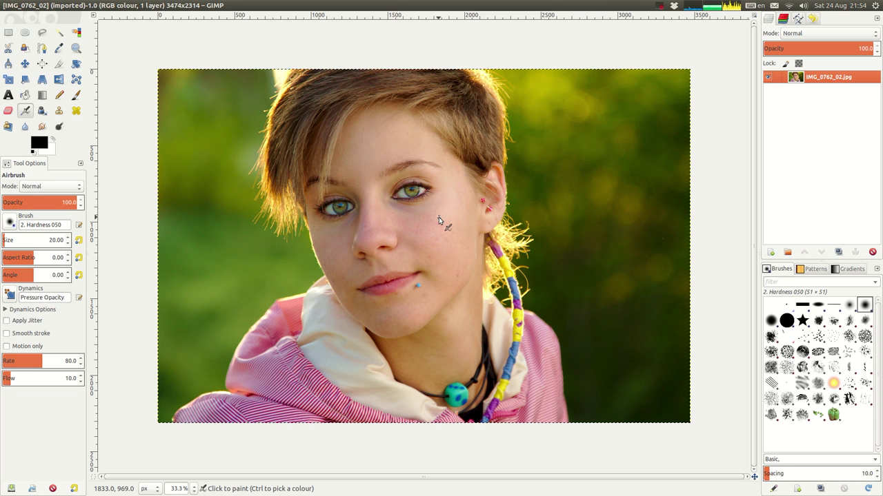
scroll(438, 217, "up", 3, "ctrl")
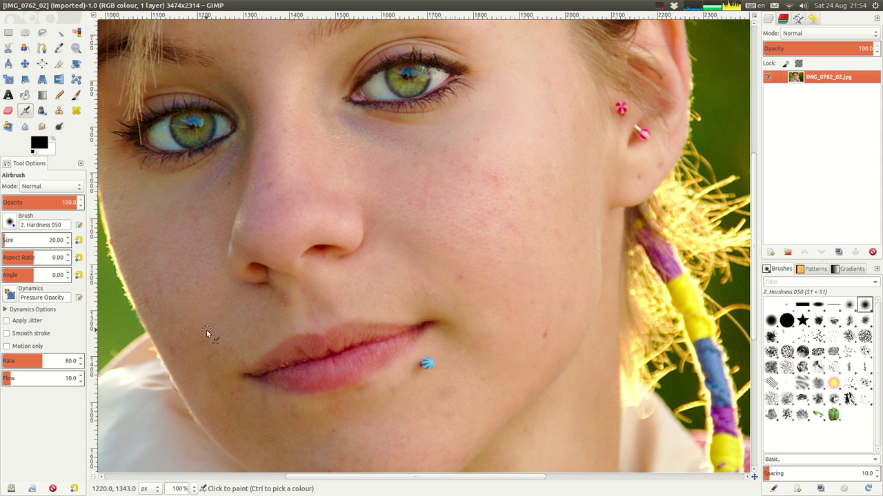
left_click_drag(206, 330, 273, 260)
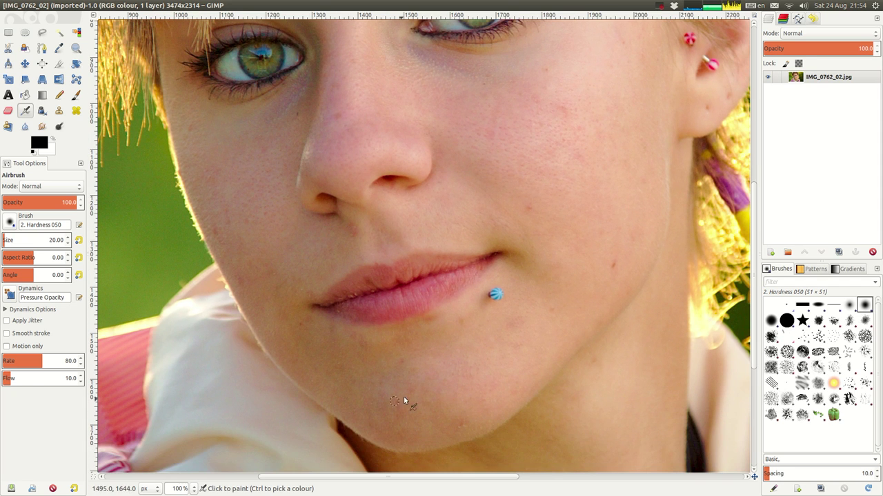
scroll(591, 250, "down", 2)
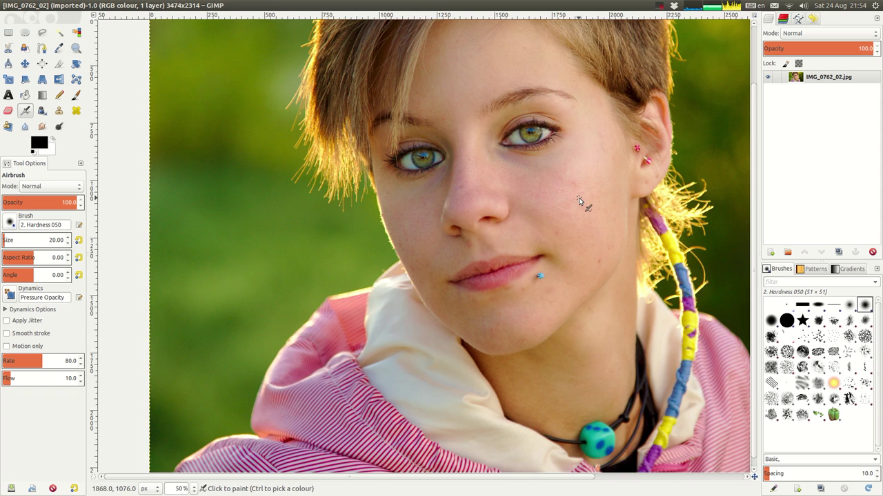
scroll(580, 200, "up", 2)
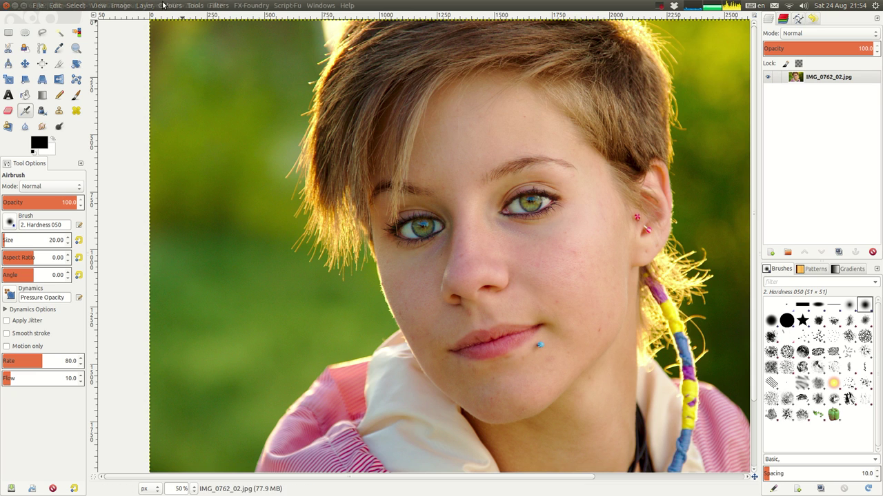
- Run Filters > Generic > Wavelet-decompose with 6 scales and recomposition layer modes
left_click(195, 6)
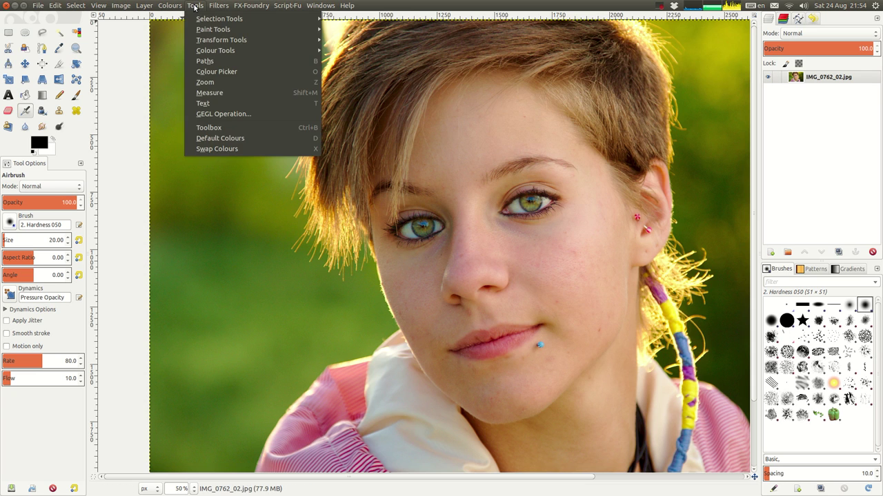
mouse_move(219, 5)
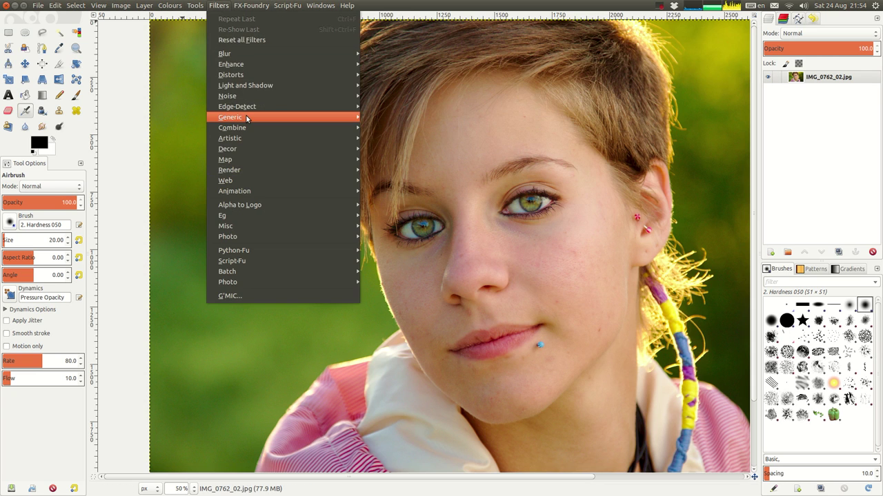
mouse_move(247, 119)
left_click(414, 184)
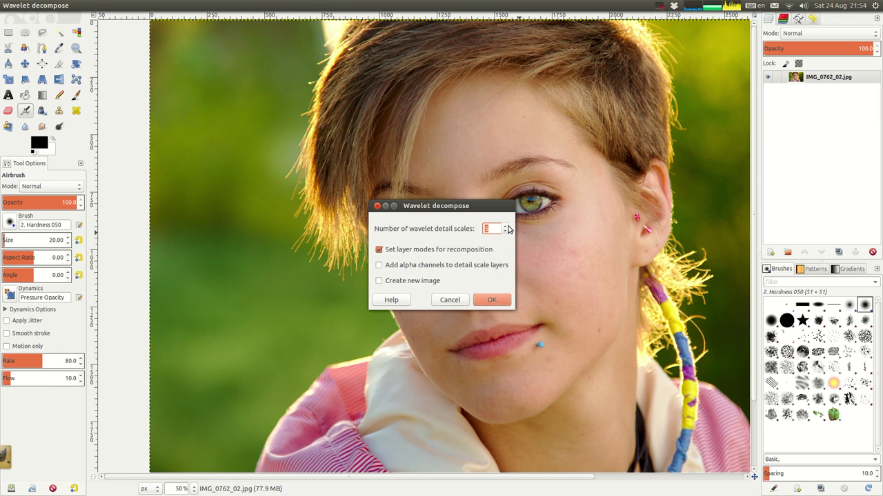
left_click(493, 300)
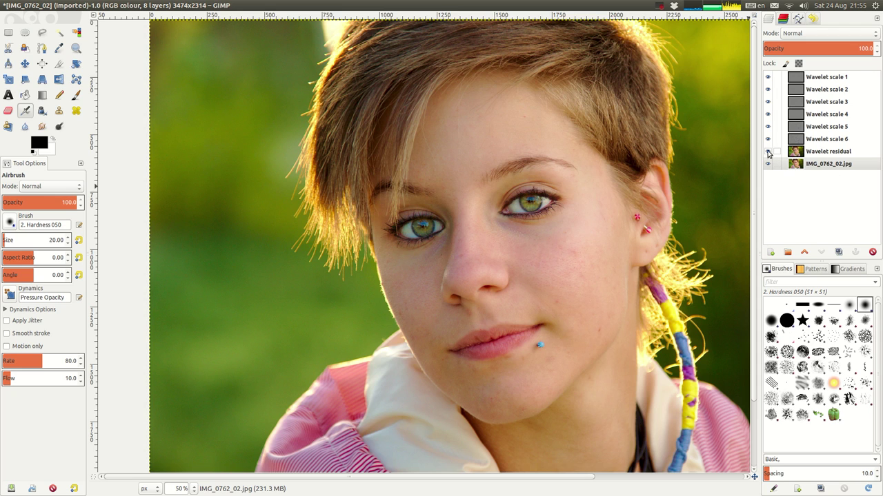
- Solo Wavelet scales 1 through 6 in turn to compare their detail levels
left_click(768, 77, "shift")
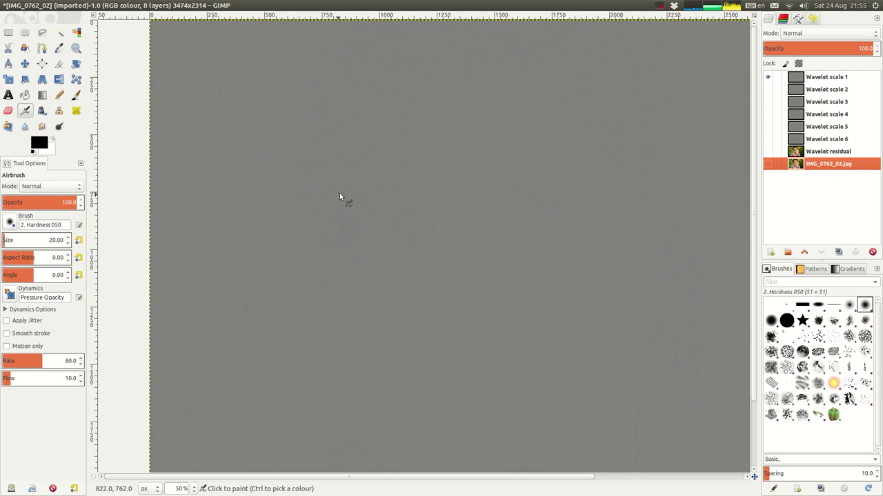
left_click(767, 89, "shift")
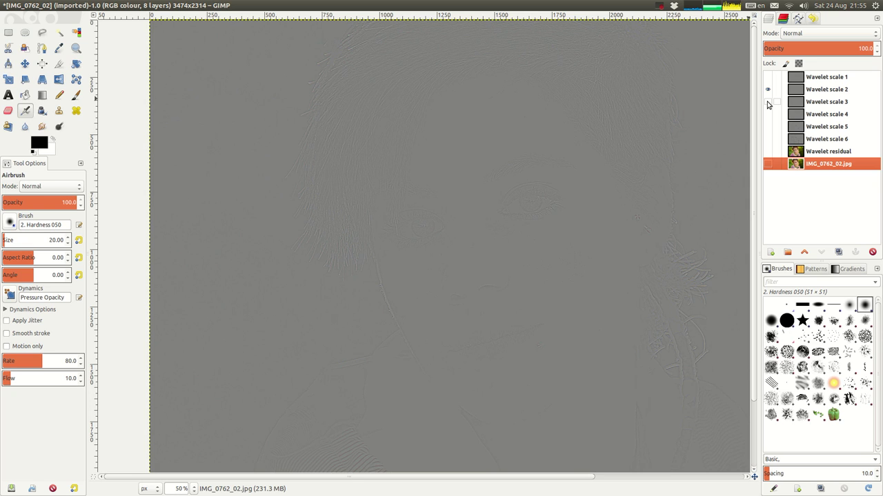
left_click(767, 102, "shift")
left_click(768, 113, "shift")
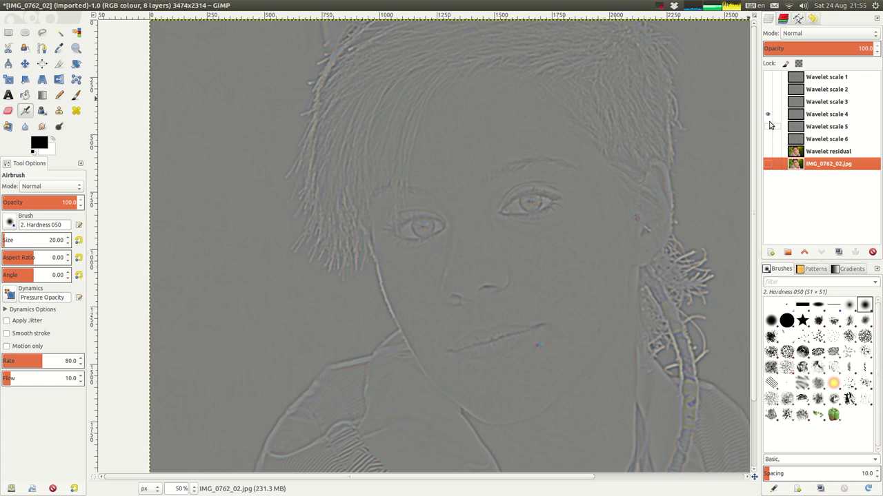
left_click(767, 126, "shift")
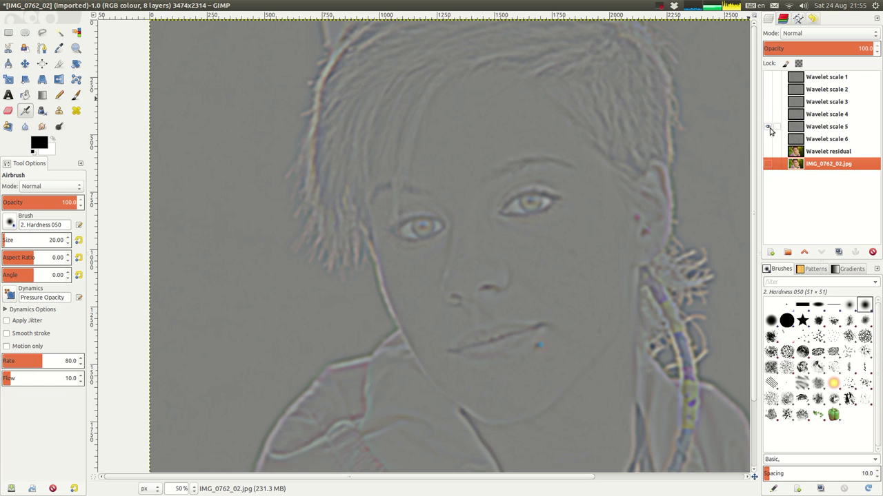
left_click(767, 138, "shift")
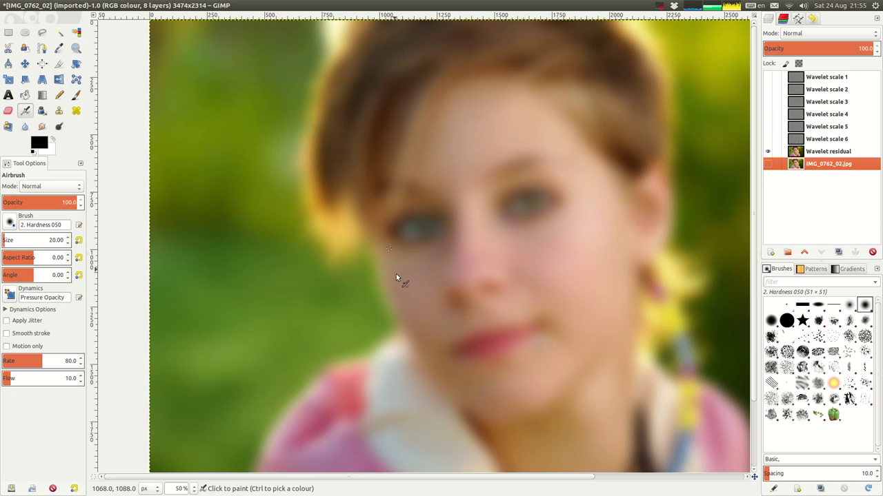
- Select Wavelet scale 6, compare it against the residual and original photo, then solo it again
left_click(833, 141)
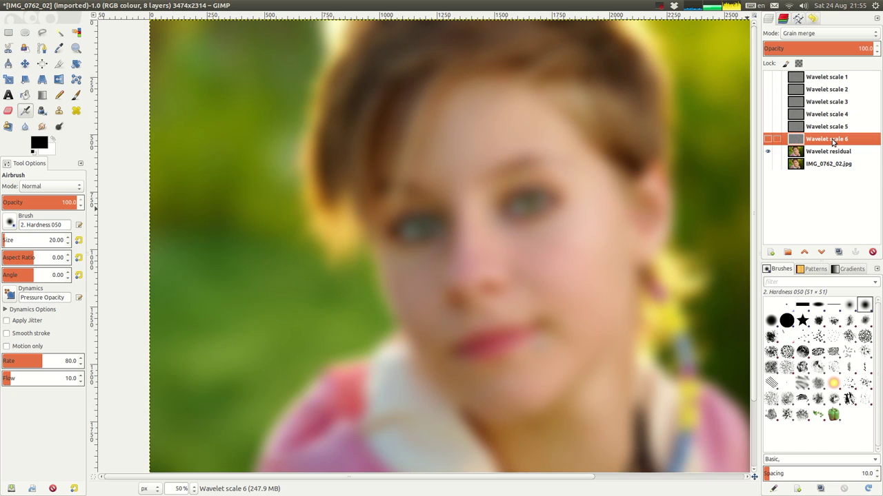
left_click(767, 140)
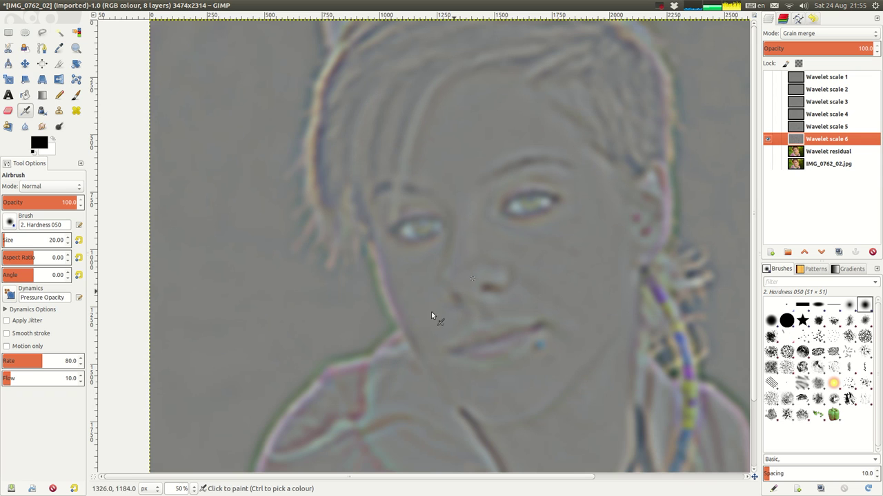
left_click(767, 165, "shift")
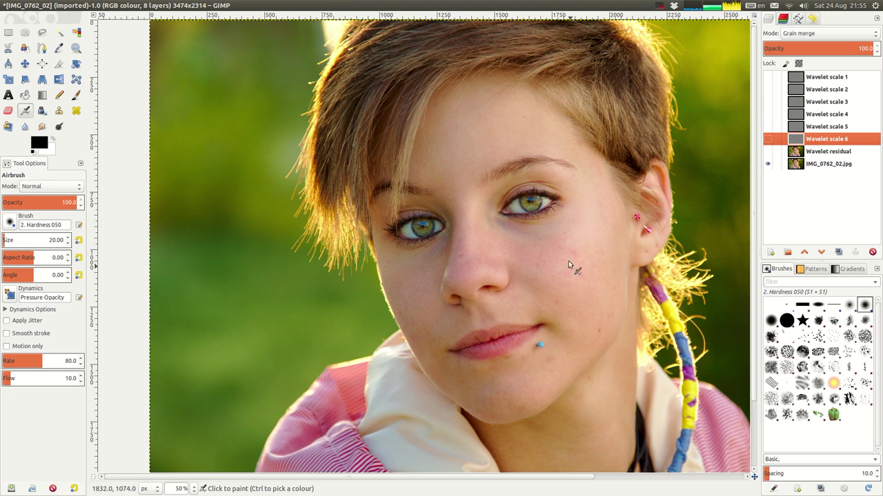
left_click(767, 141, "shift")
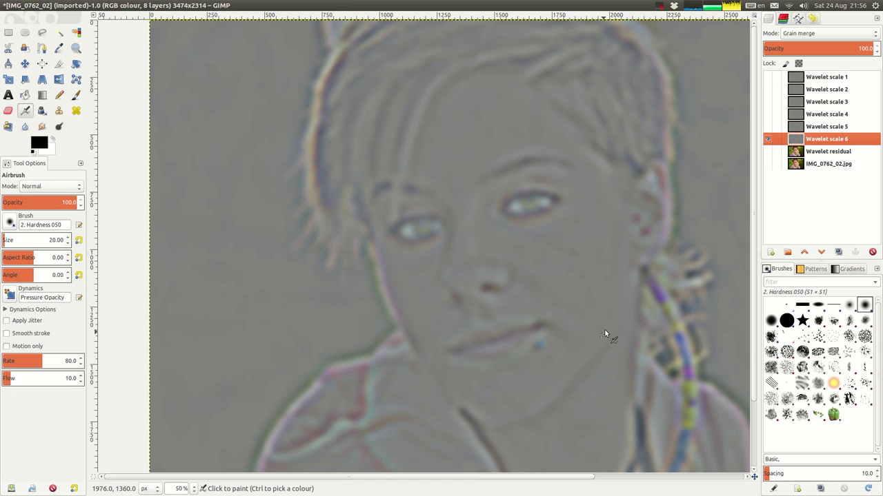
left_click(768, 151, "shift")
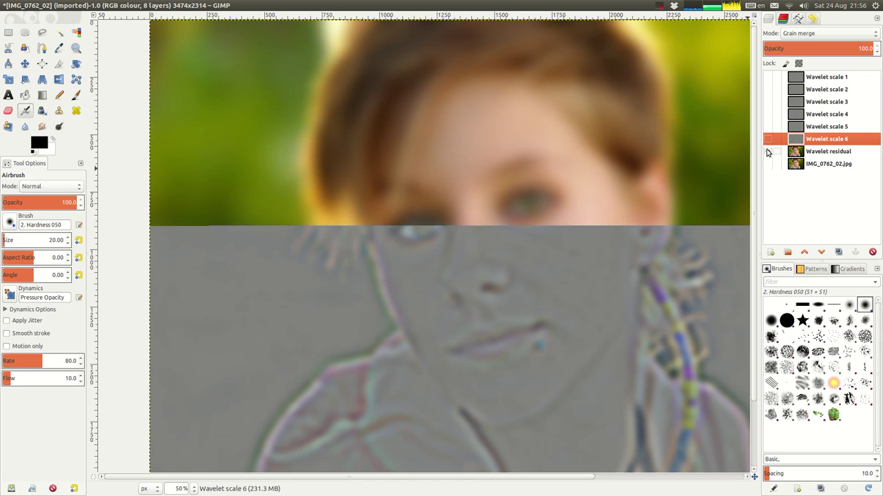
left_click(768, 163, "shift")
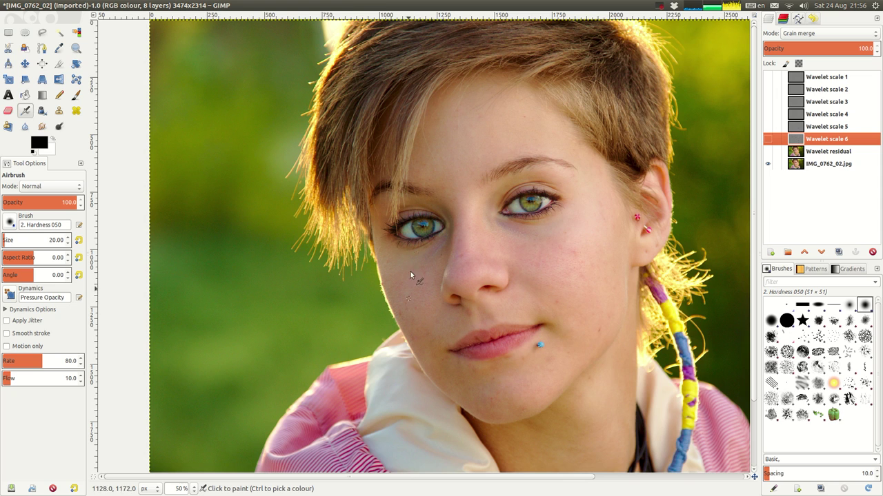
left_click(767, 139, "shift")
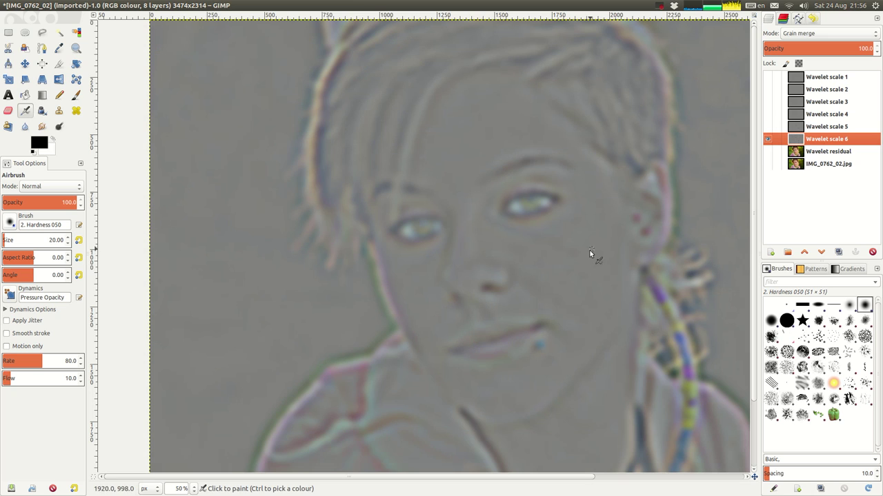
- Set the Heal tool to size 59.76 and heal two cheek spots from a clean-cheek source
left_click(76, 110)
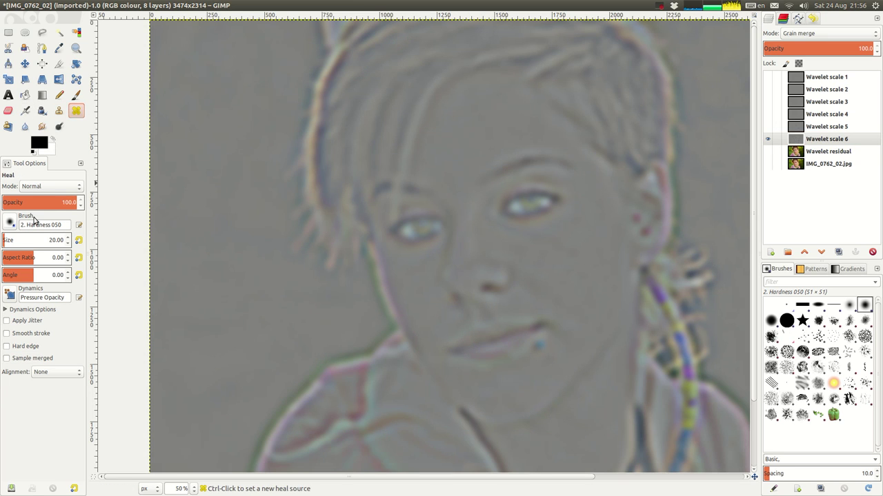
left_click(5, 239)
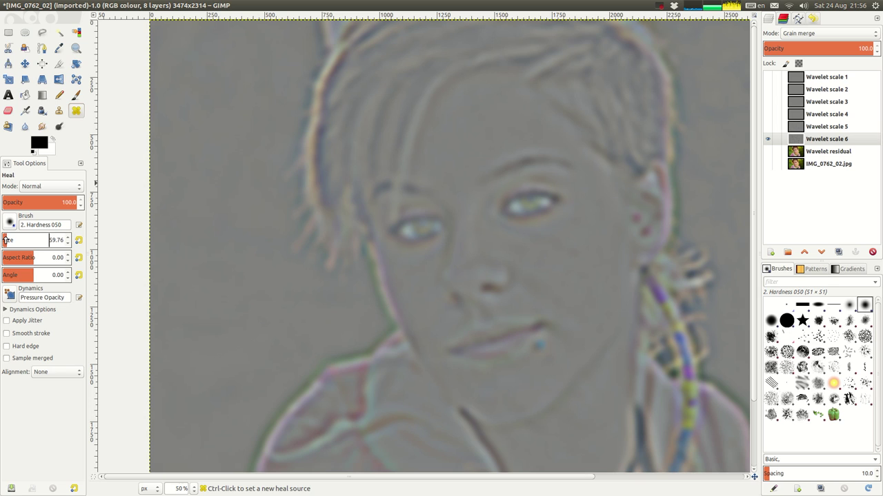
left_click(587, 242, "ctrl")
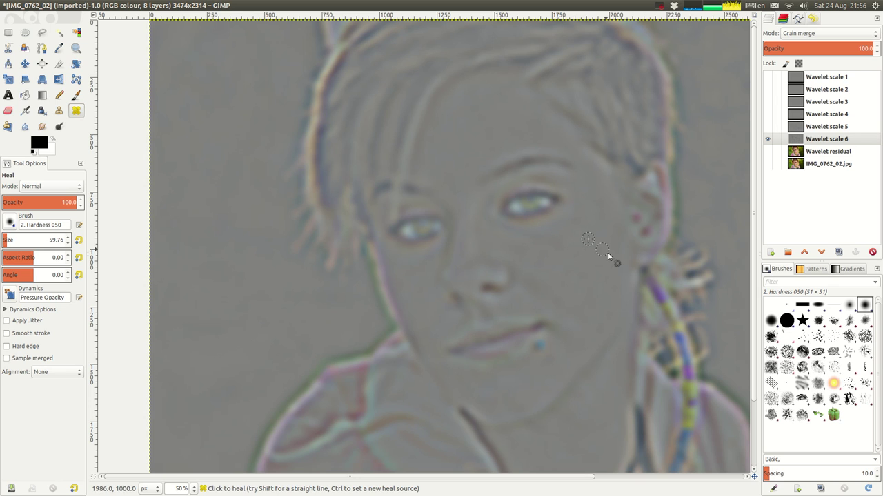
left_click(605, 314, "ctrl")
left_click(556, 266, "ctrl")
- Resample forehead and cheek skin to heal two chin spots and two more cheek spots
left_click(493, 143, "ctrl")
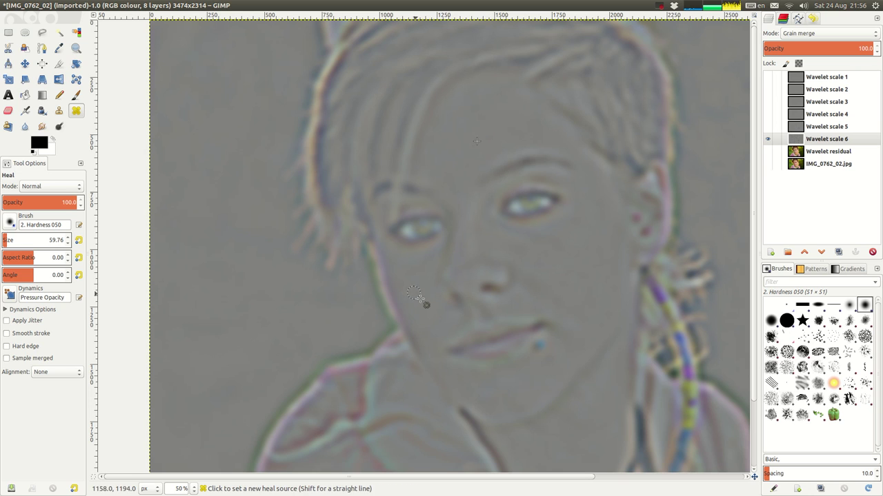
left_click(544, 383, "ctrl")
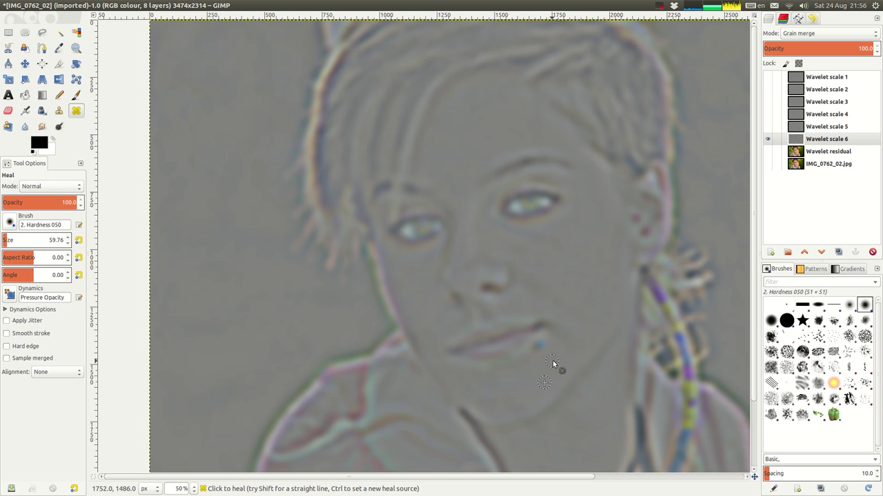
left_click(506, 400, "ctrl")
left_click(574, 290, "ctrl")
left_click(531, 258, "ctrl")
left_click(568, 281, "ctrl")
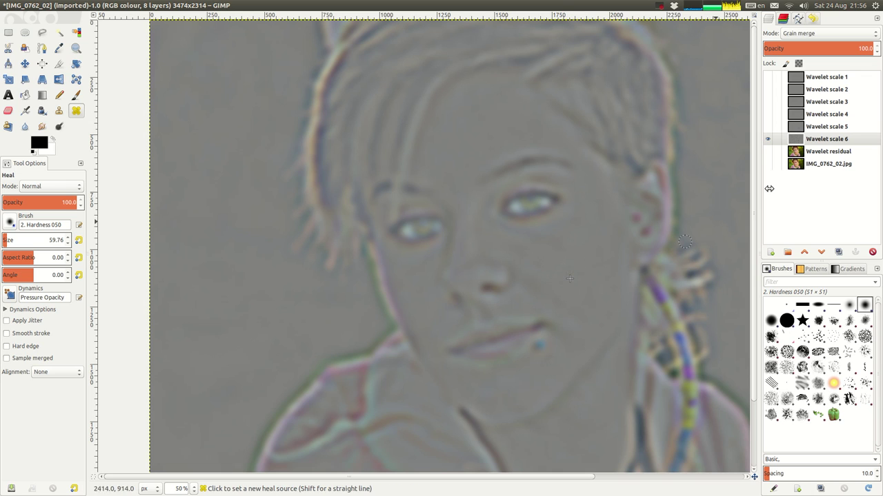
- Check the healed result with all layers shown, then solo and select Wavelet scale 5
left_click(768, 140, "shift")
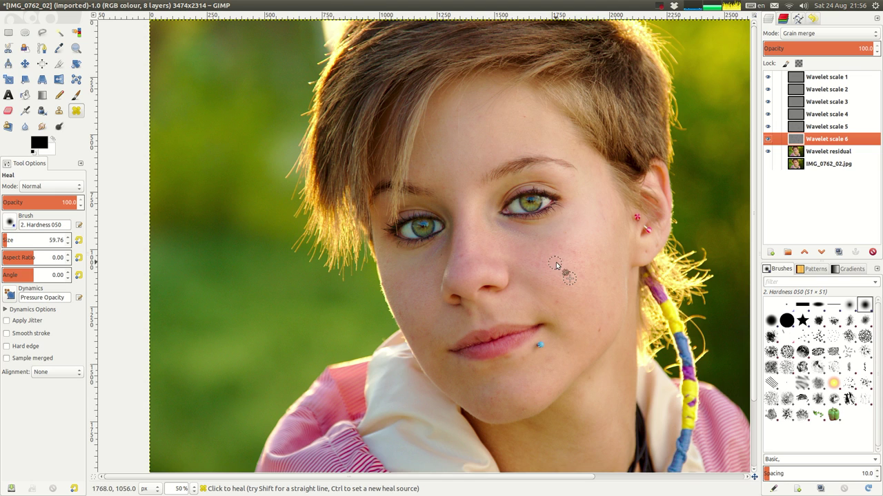
left_click(768, 126, "shift")
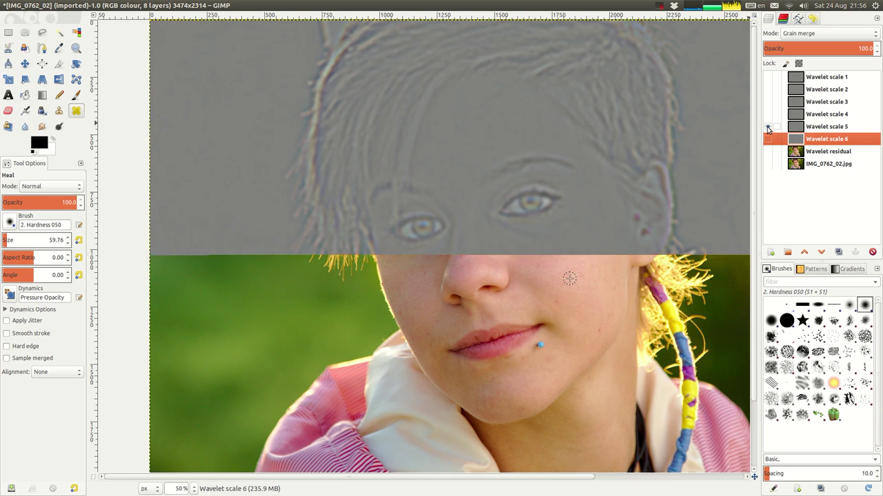
left_click(591, 335)
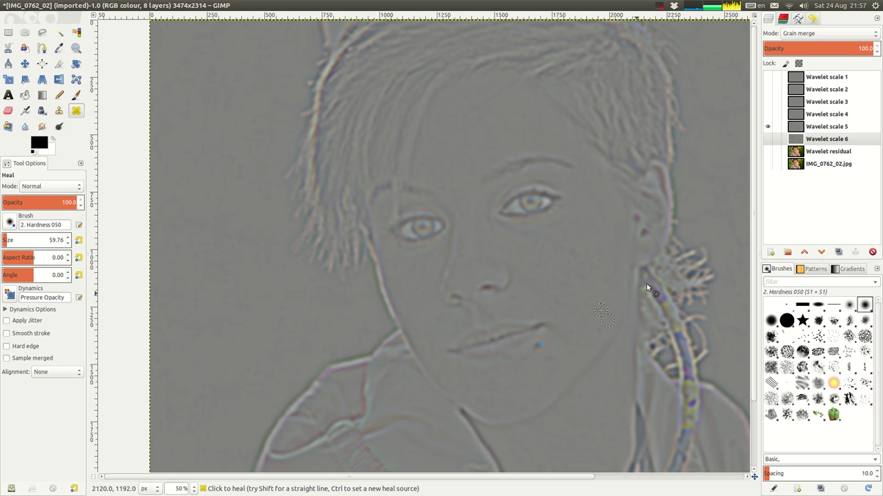
left_click(801, 129)
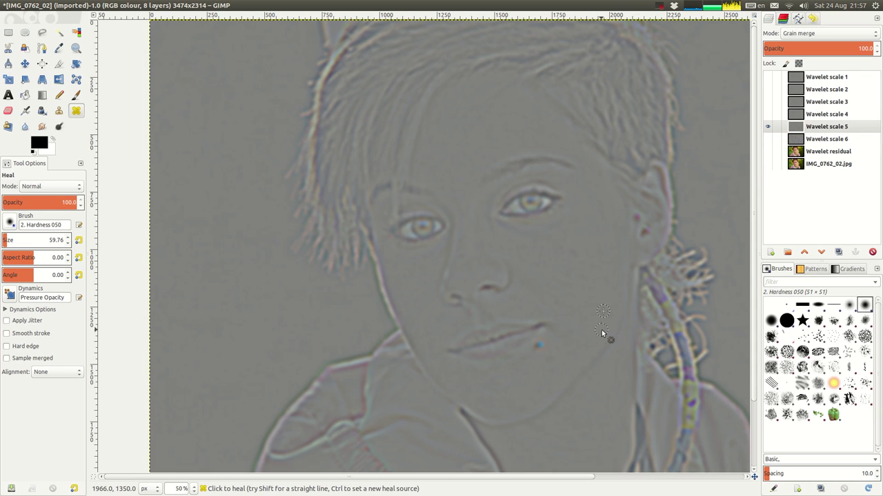
- Heal four cheek blemishes on the Wavelet scale 5 layer
left_click(587, 239, "ctrl")
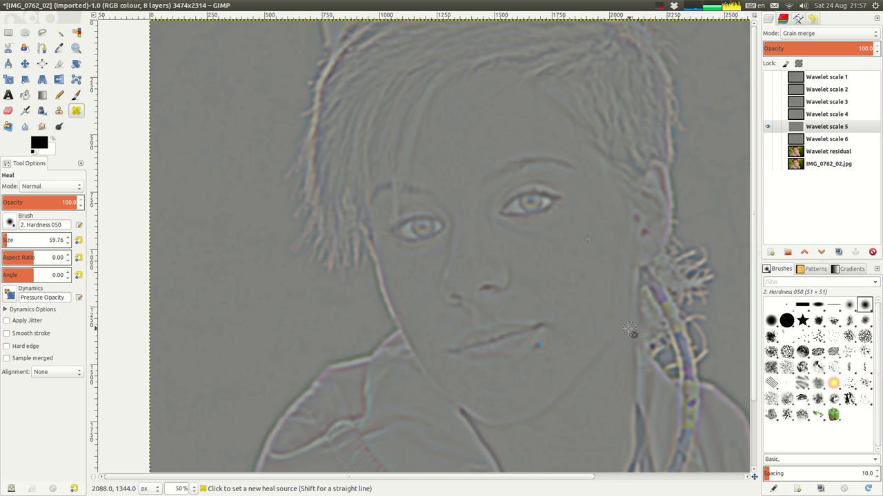
left_click(576, 296, "ctrl")
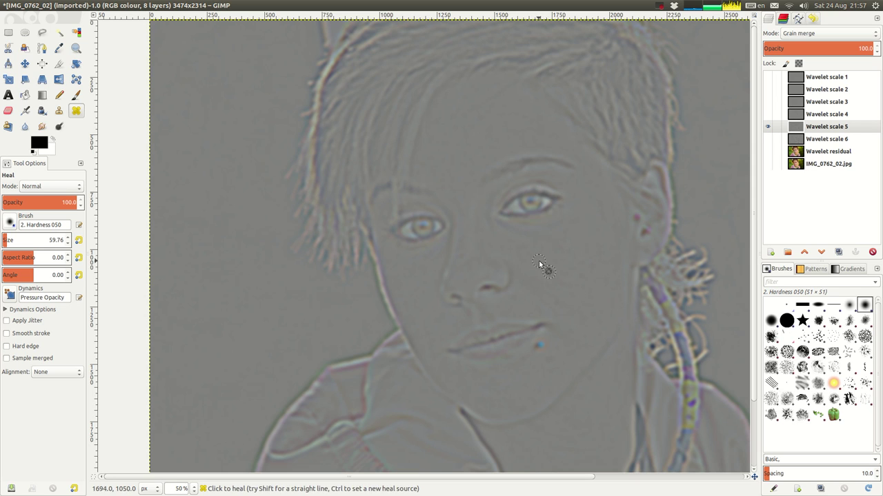
left_click(571, 303, "ctrl")
left_click(460, 268, "ctrl")
- Compare the scale 5 healing against the full-colour photo, then also show Wavelet scale 4
left_click(768, 128, "shift")
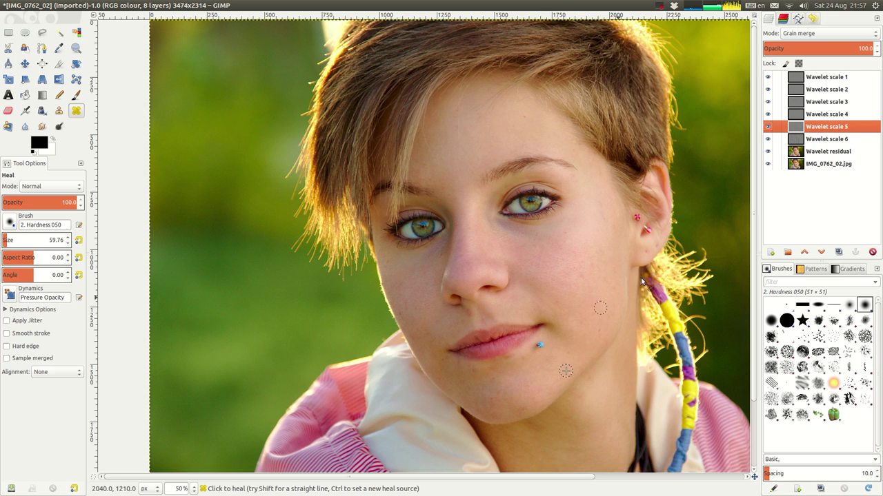
left_click(768, 127, "shift")
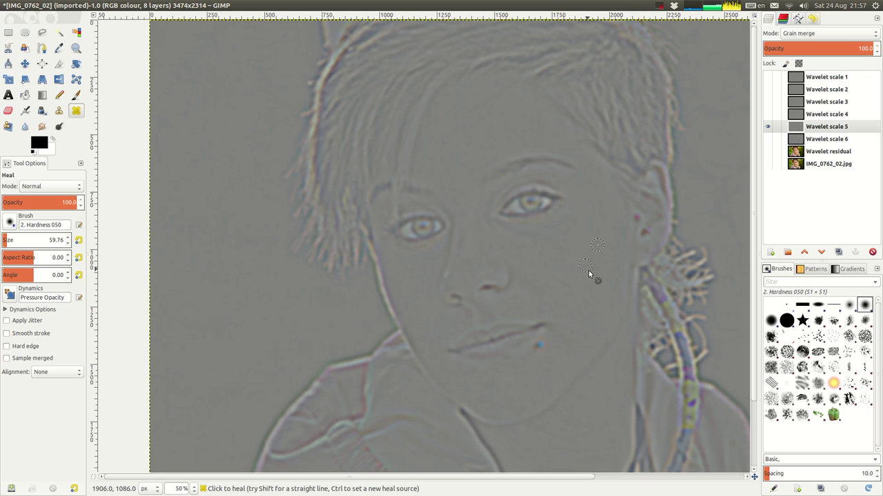
left_click(767, 126, "shift")
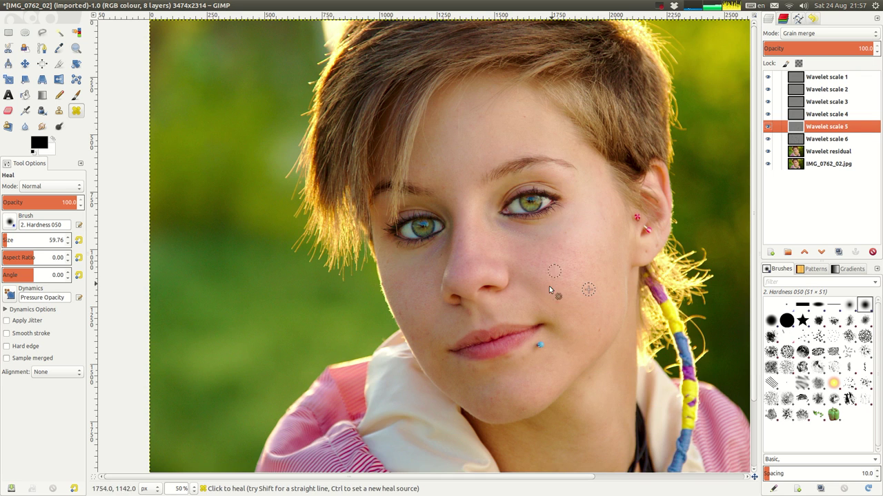
left_click(767, 126, "shift")
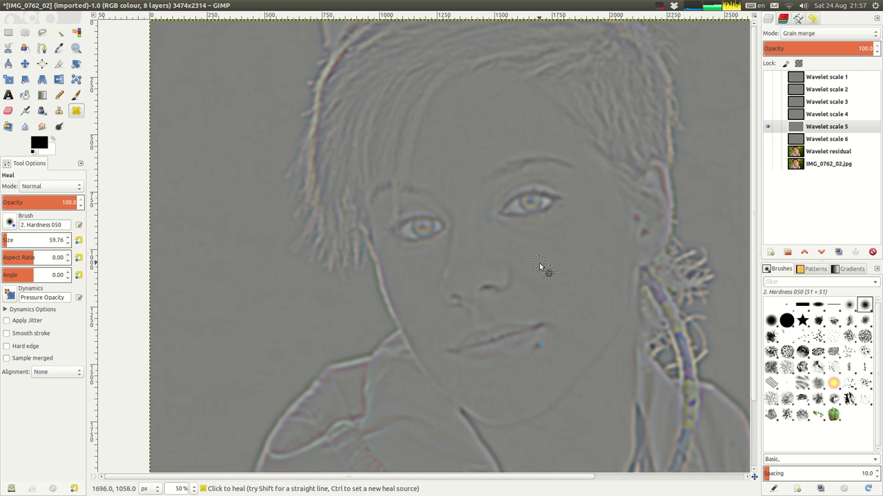
left_click(768, 114)
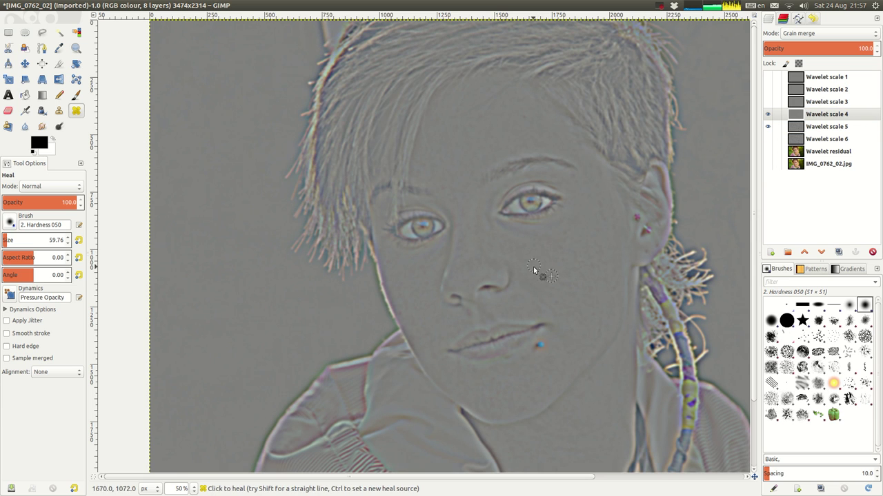
- Heal a chin blemish and two left-cheek blemishes on soloed Wavelet scale 4, then pick Free Select
left_click(768, 115, "shift")
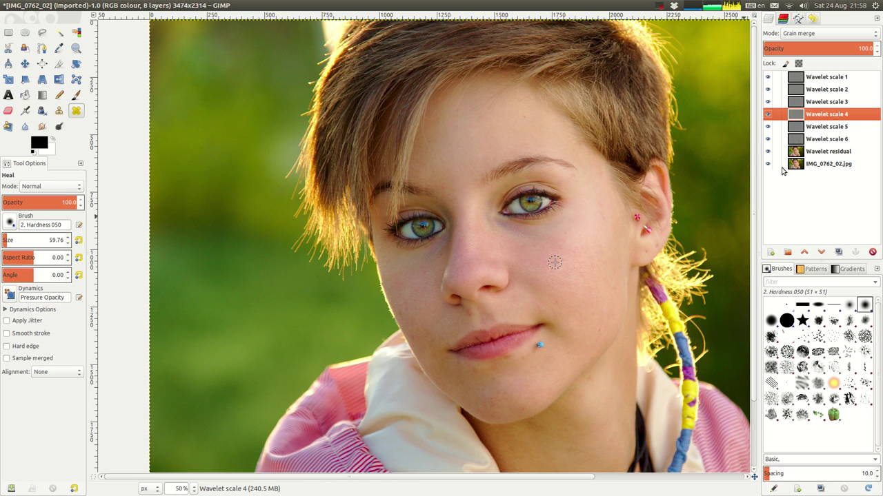
left_click(767, 113, "shift")
left_click(514, 390, "ctrl")
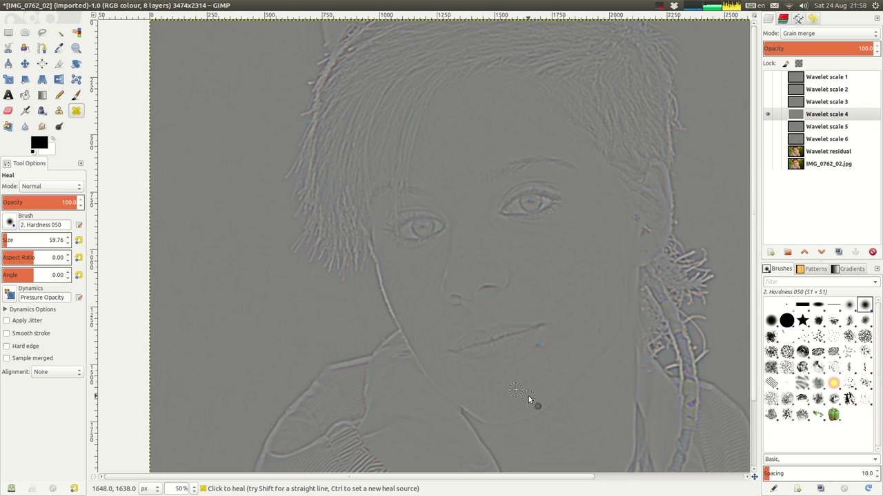
left_click(417, 307, "ctrl")
left_click(403, 269, "ctrl")
left_click(42, 34)
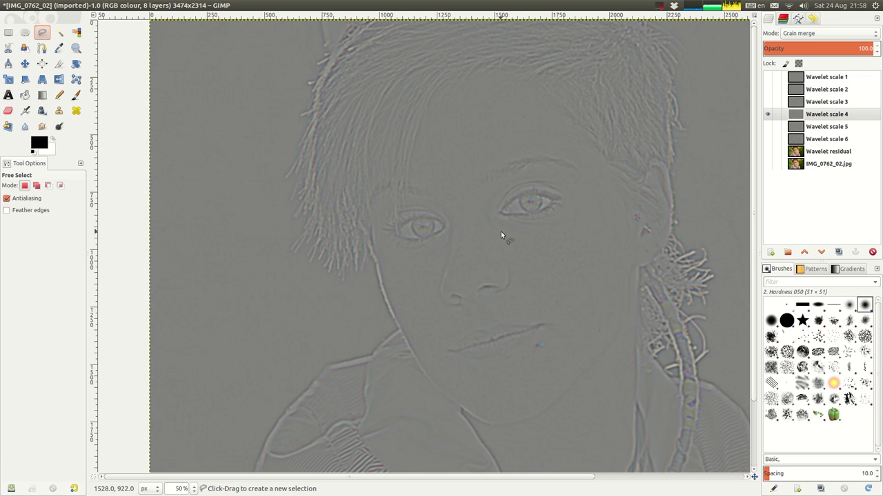
- Outline the right cheek with Free Select, extending the selection up the cheek's right edge
left_click(768, 114, "shift")
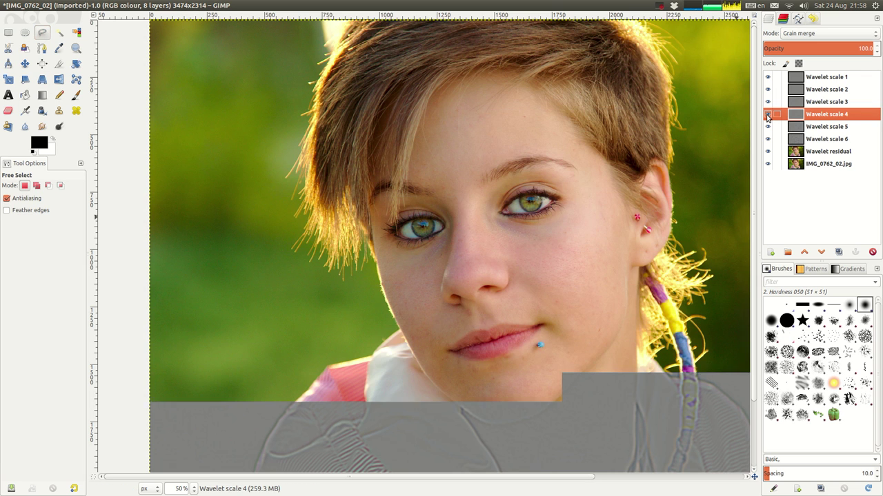
left_click(768, 114, "shift")
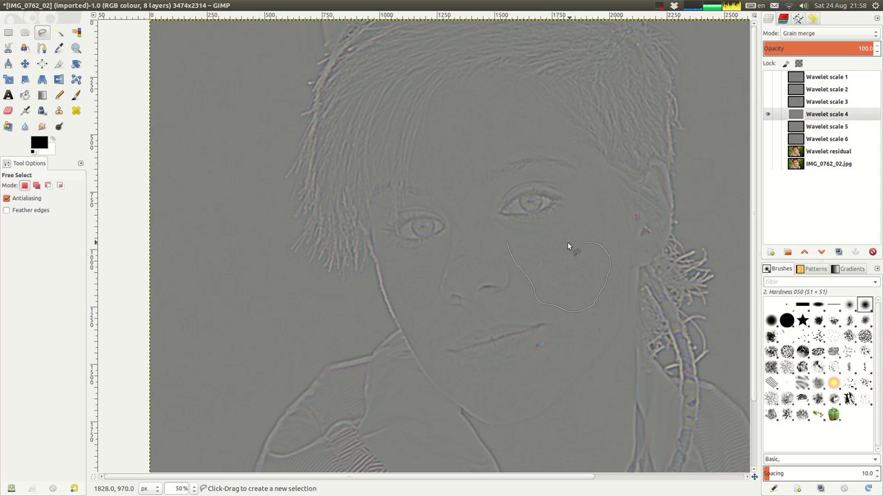
left_click(507, 243)
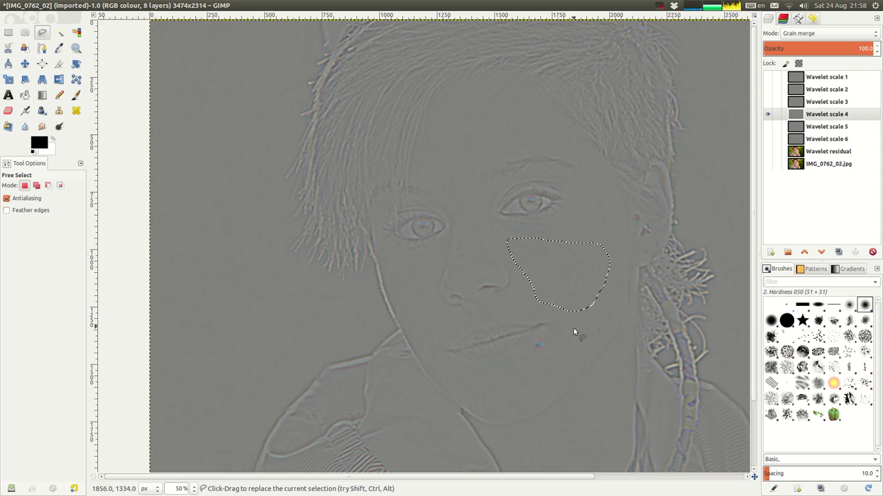
left_click(559, 311, "shift")
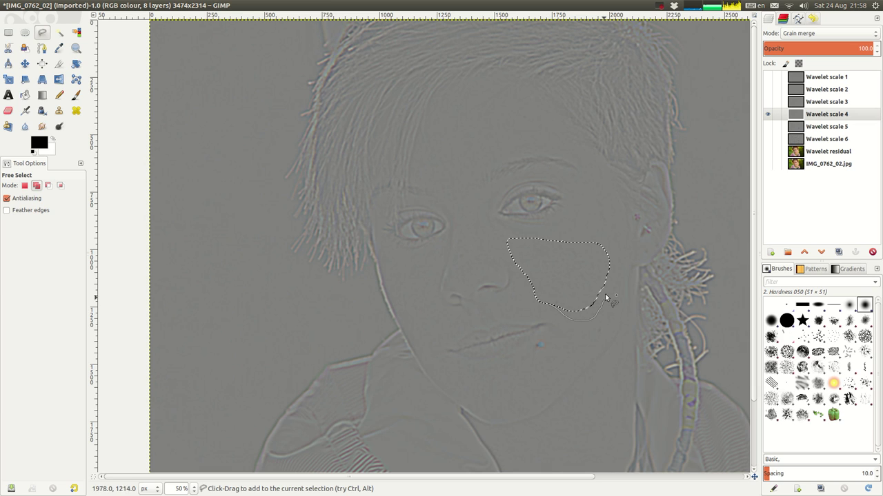
left_click_drag(606, 298, 607, 266)
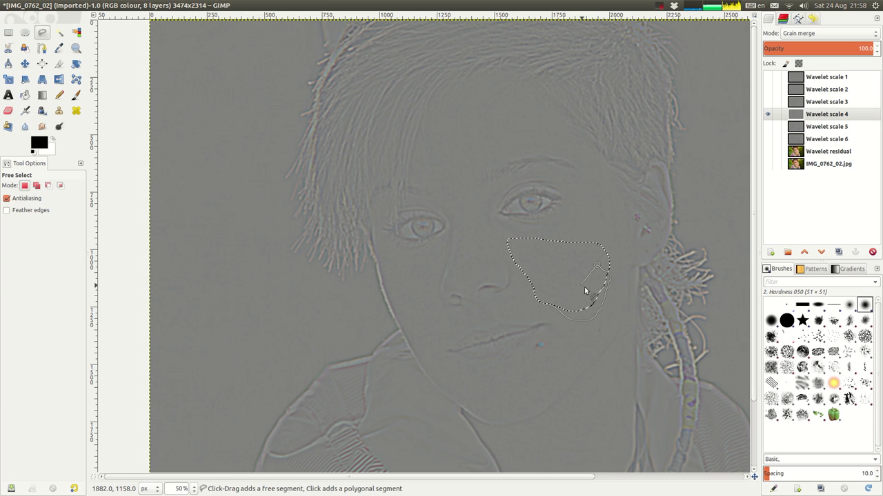
left_click(544, 305)
left_click(768, 115)
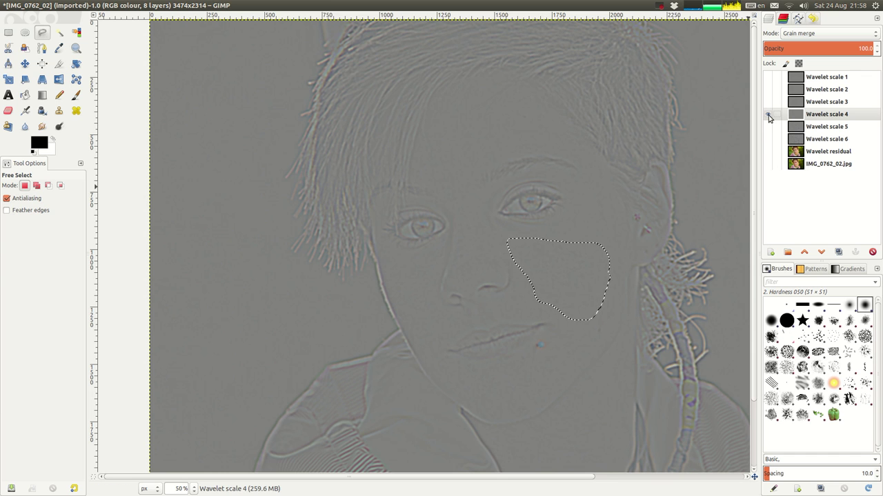
left_click(768, 114, "shift")
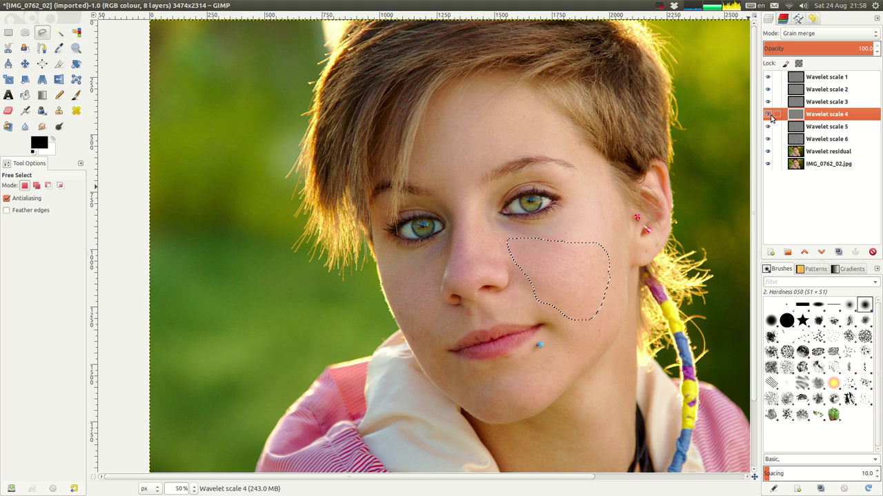
- Add the left cheek area to the selection while viewing Wavelet scale 4 alone
left_click(768, 114, "shift")
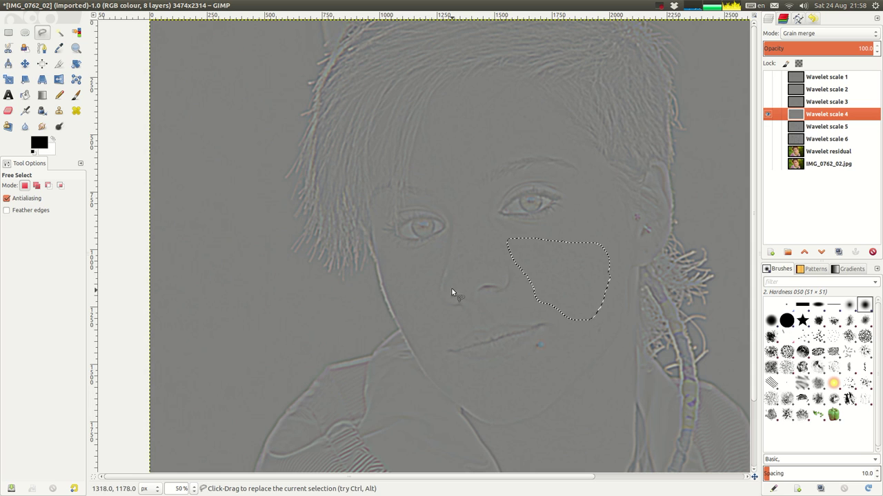
key("shift")
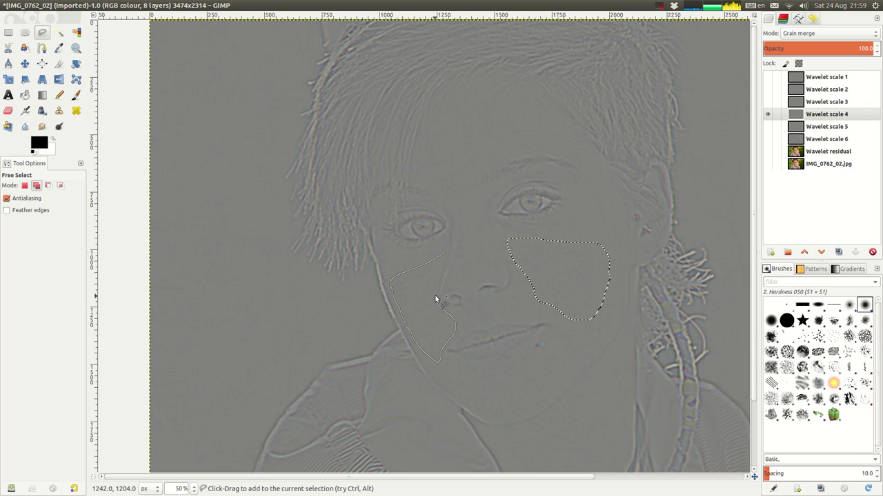
left_click(444, 255)
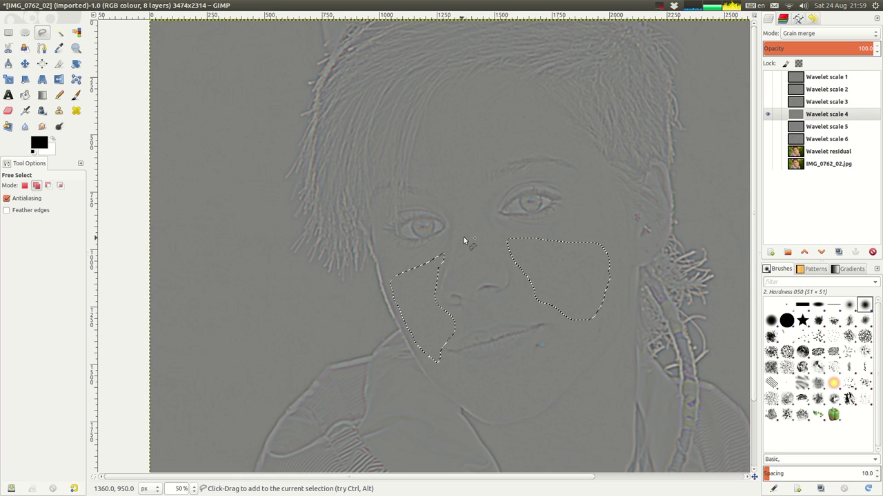
left_click(768, 115, "shift")
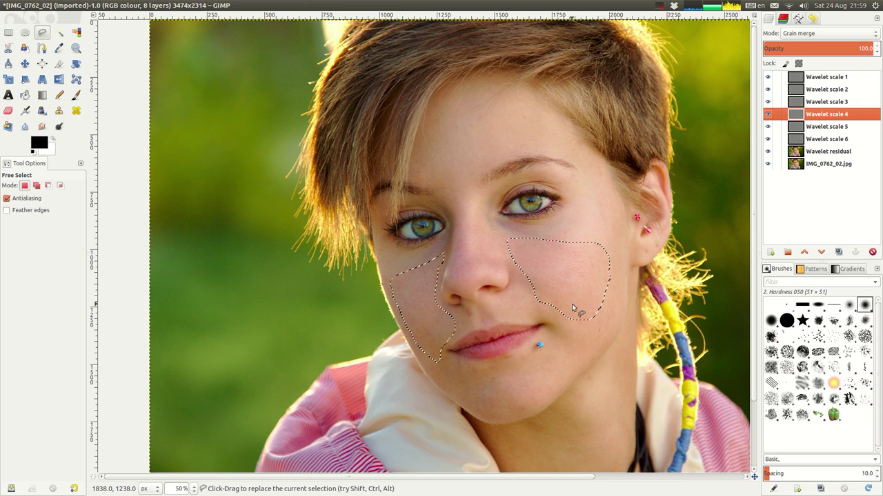
- Trim the right-cheek selection's top-right corner and lower tip, and the left cheek near the nose
key("ctrl")
mouse_move(576, 313)
left_mouse_down()
mouse_move(607, 245)
mouse_move(618, 260)
mouse_move(614, 296)
mouse_move(600, 321)
mouse_move(576, 325)
left_mouse_up()
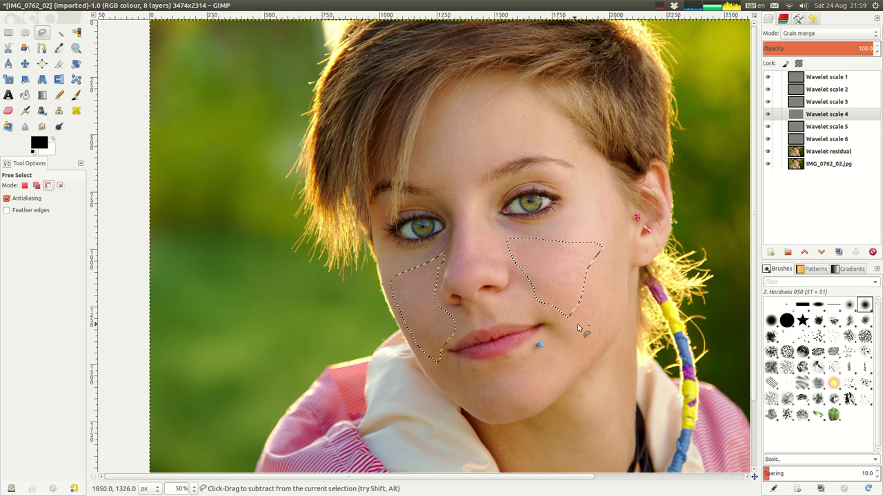
left_click_drag(607, 259, 601, 241)
left_click(601, 241)
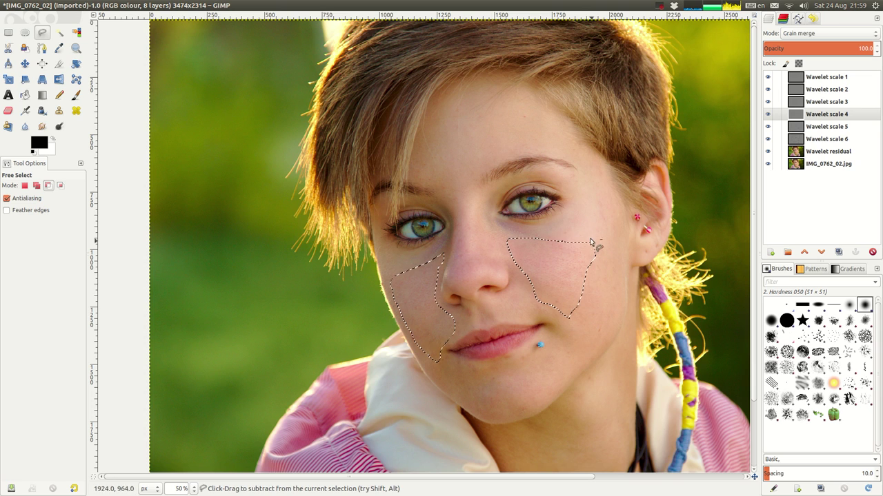
mouse_move(583, 310)
left_mouse_down()
mouse_move(532, 296)
mouse_move(540, 312)
mouse_move(577, 311)
left_mouse_up()
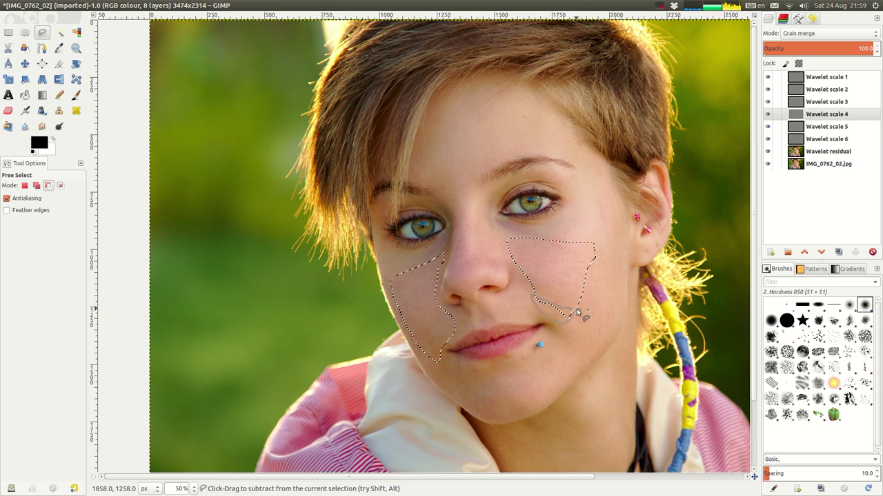
left_click(582, 310)
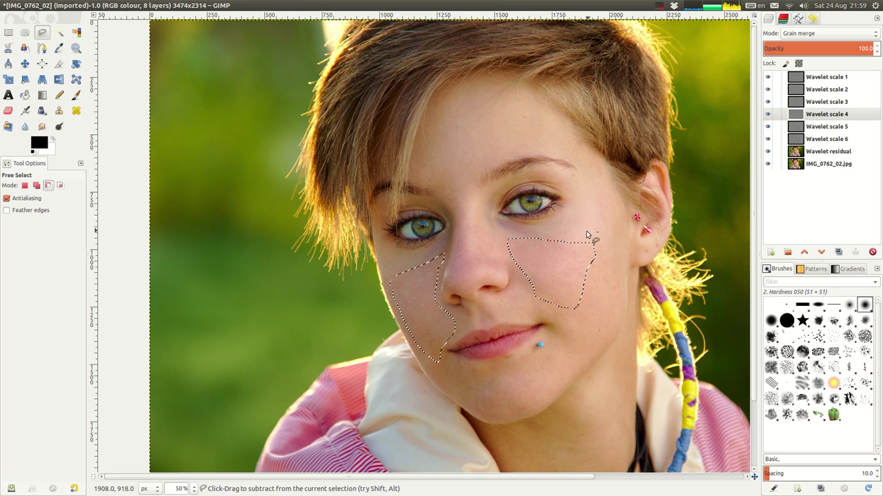
mouse_move(579, 237)
left_mouse_down()
mouse_move(601, 261)
mouse_move(585, 239)
left_mouse_up()
key("Return")
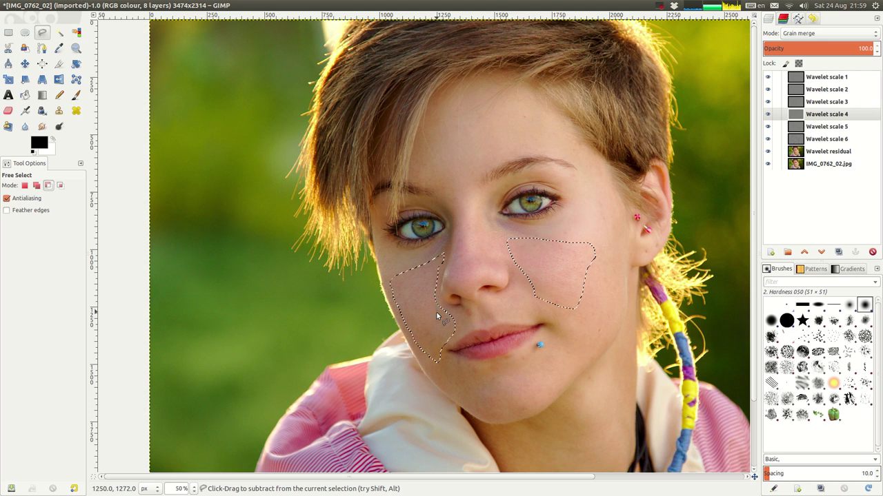
left_click_drag(433, 341, 421, 357)
left_click_drag(441, 304, 437, 297)
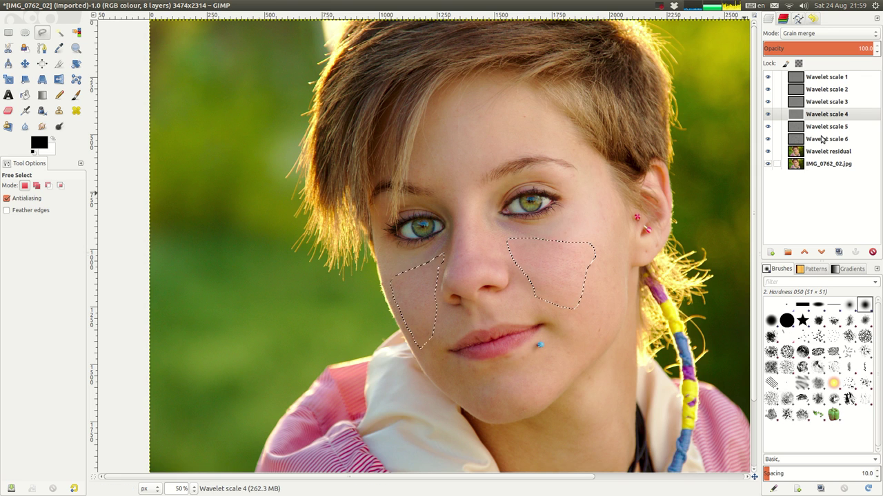
- Feather the cheek selection by 25 px with Wavelet scale 4 shown on its own
left_click(767, 114, "shift")
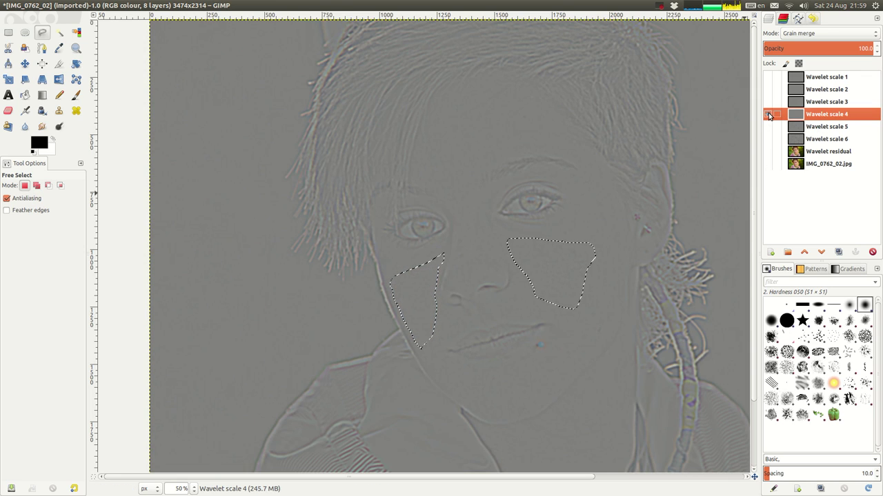
mouse_move(115, 7)
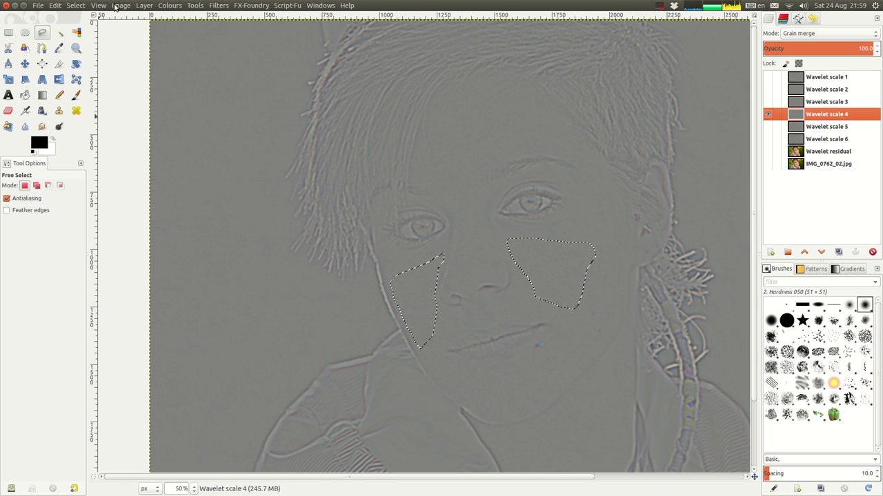
left_click(76, 5)
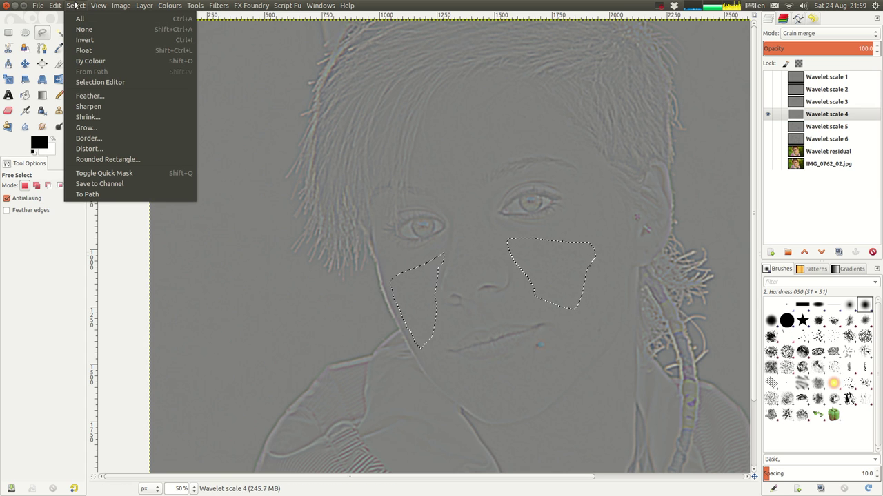
left_click(89, 96)
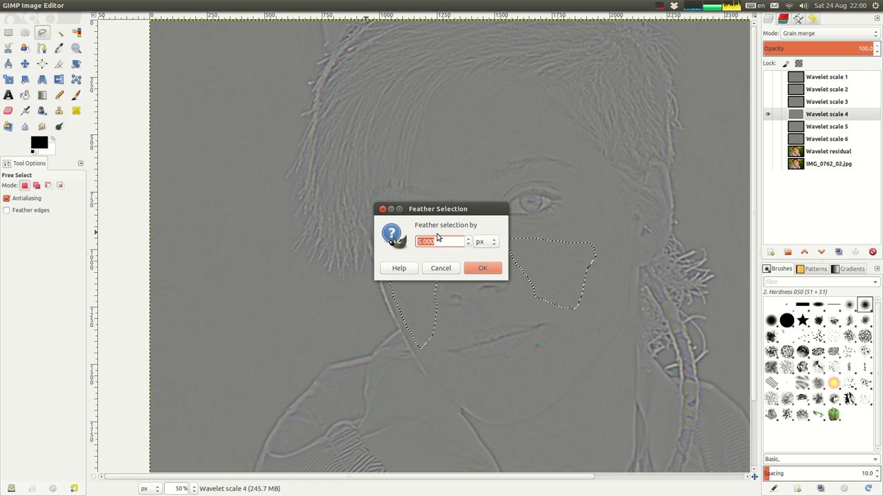
type("25")
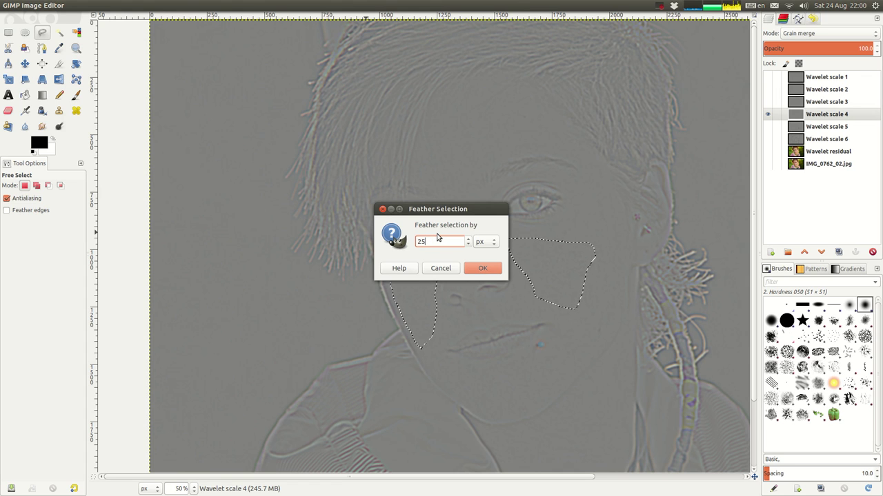
left_click(474, 269)
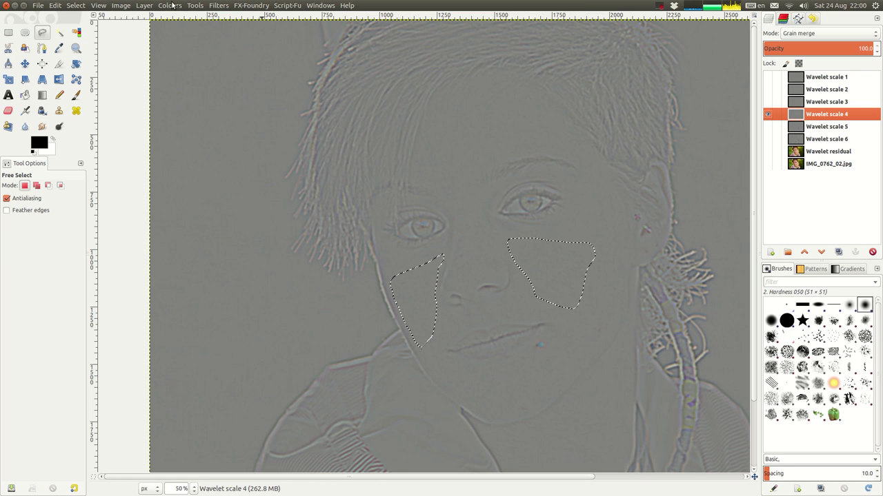
- Apply a 25 px Gaussian blur to the cheeks on Wavelet scale 4, then compare against all layers
left_click(215, 6)
mouse_move(236, 64)
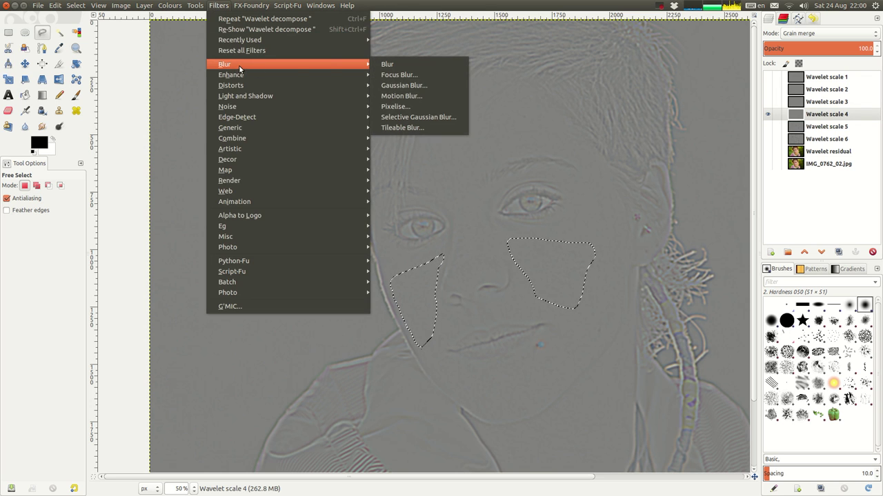
left_click(404, 86)
left_click_drag(434, 97, 194, 77)
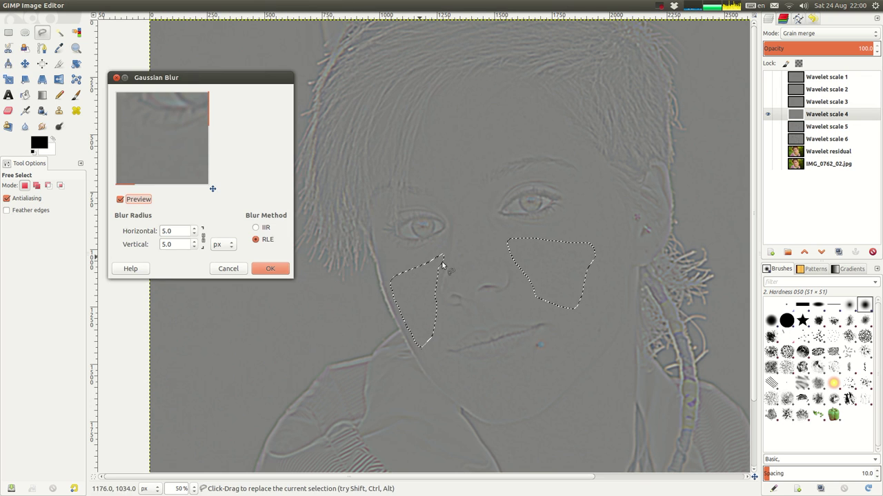
double_click(166, 233)
type("25")
key("Tab")
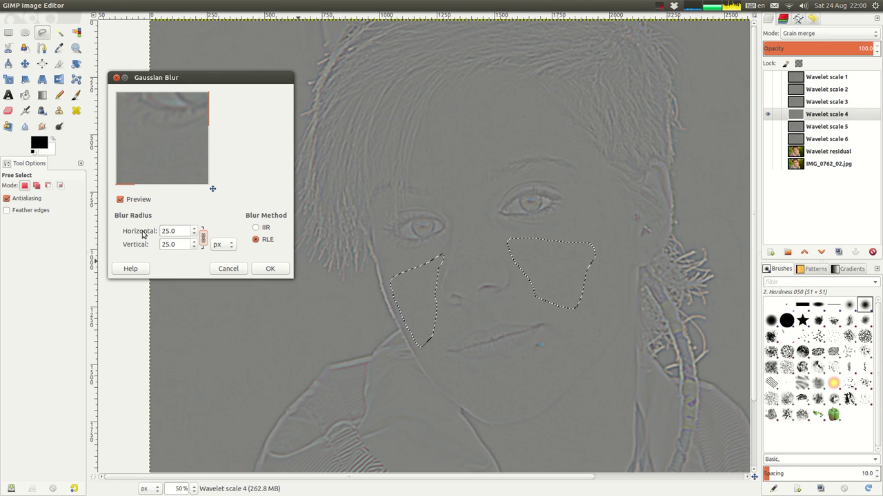
left_click(269, 267)
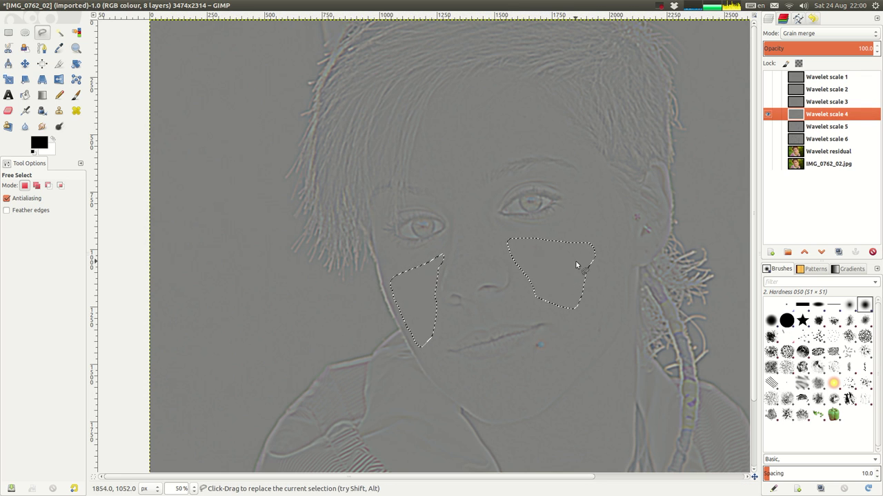
left_click(768, 114, "shift")
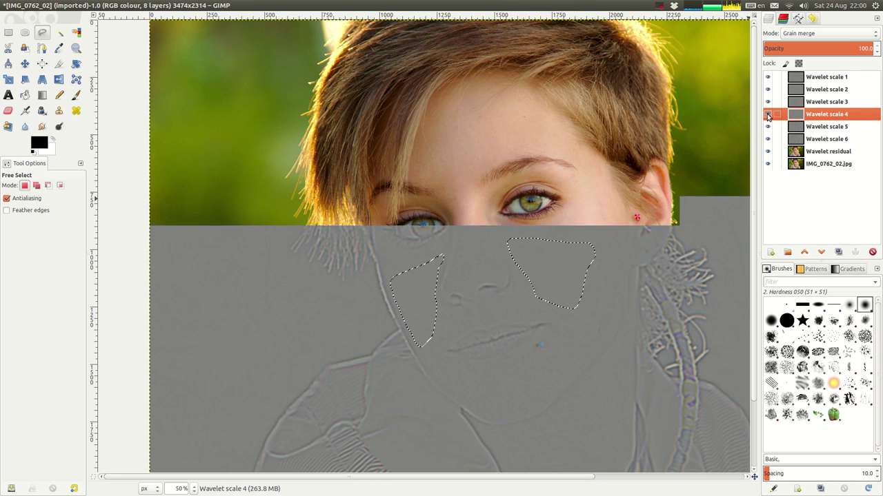
left_click(768, 114, "shift")
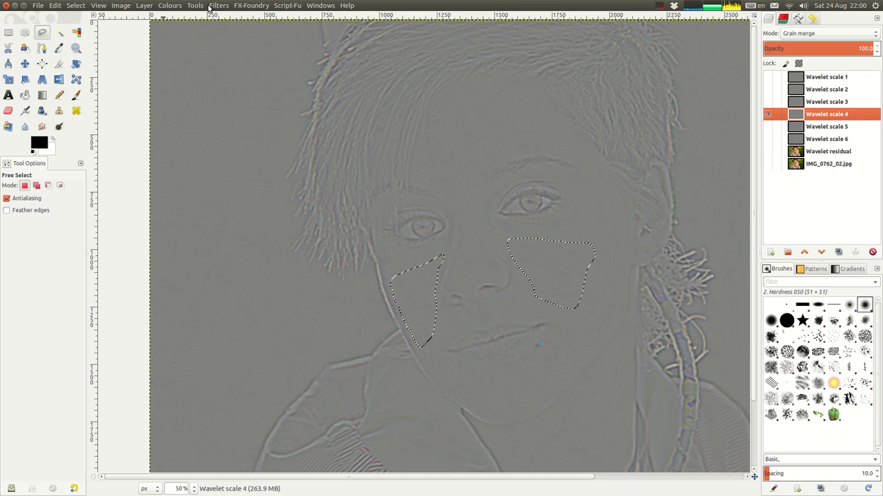
- Apply a further 15 px Gaussian blur to the cheeks, then show all layers
left_click(217, 5)
mouse_move(331, 64)
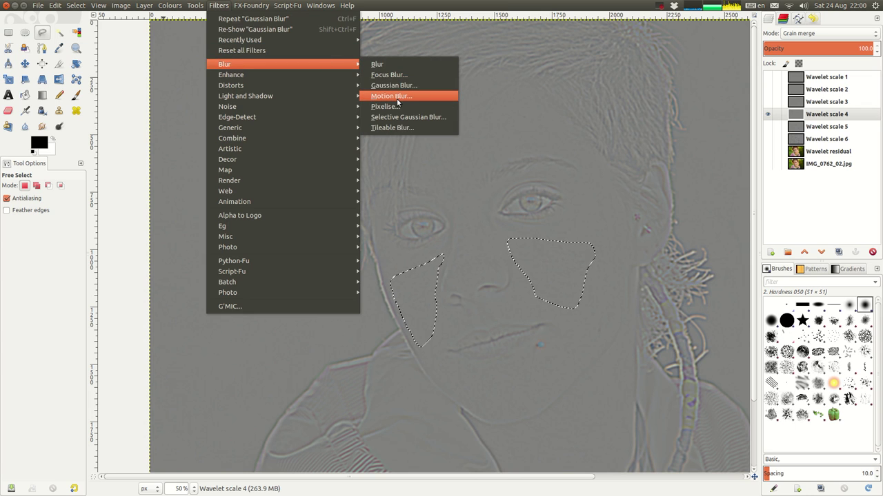
left_click(394, 85)
left_click_drag(421, 251, 386, 246)
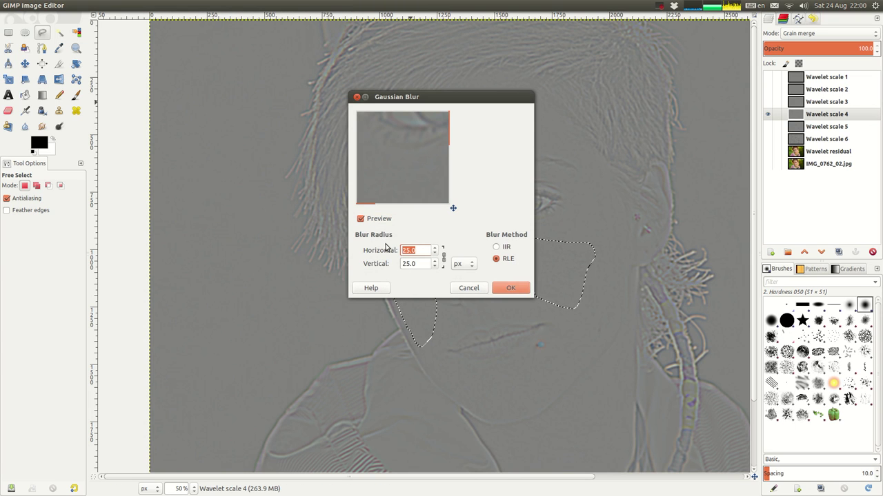
type("15")
key("Tab")
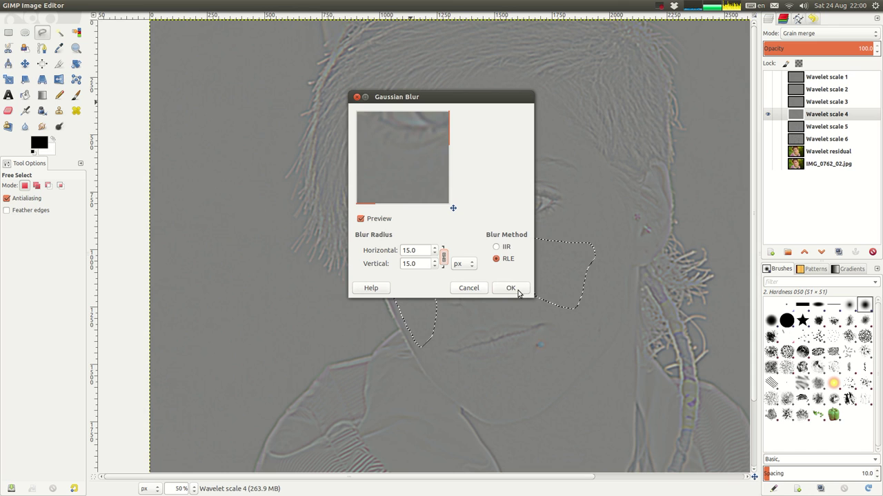
mouse_move(416, 178)
left_mouse_down()
mouse_move(430, 176)
mouse_move(382, 155)
mouse_move(411, 163)
mouse_move(414, 185)
mouse_move(362, 146)
mouse_move(404, 163)
mouse_move(432, 158)
mouse_move(409, 177)
left_mouse_up()
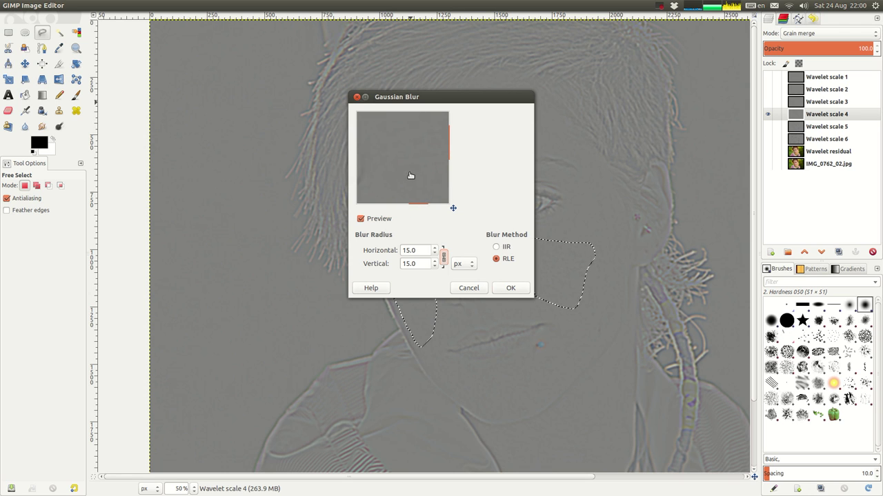
left_click(510, 288)
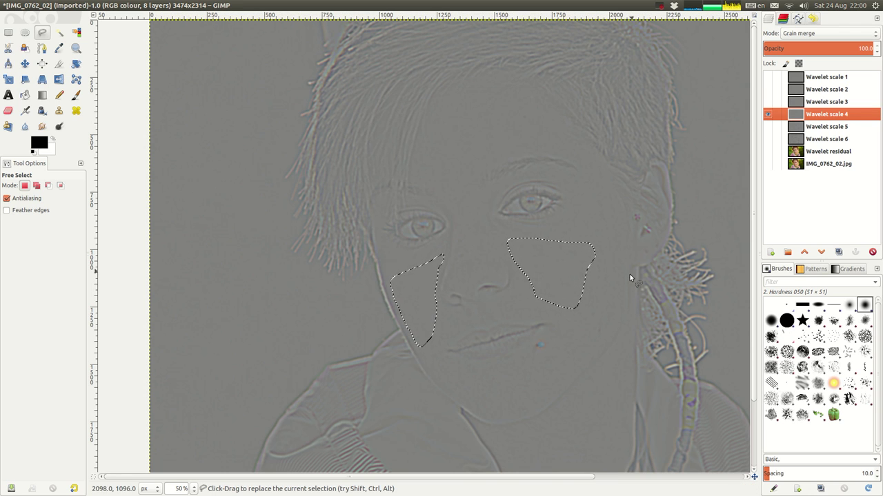
left_click(768, 115, "shift")
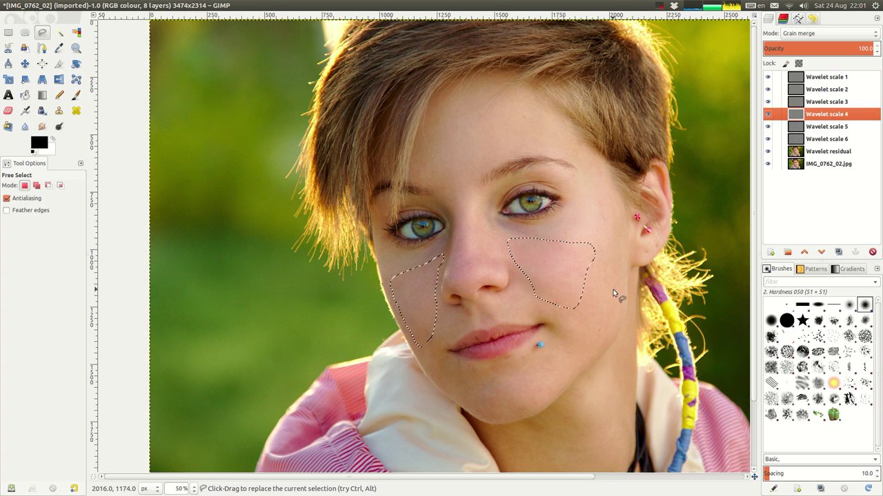
- Make Wavelet scale 3 the active layer and show it on its own
left_click(768, 102, "shift")
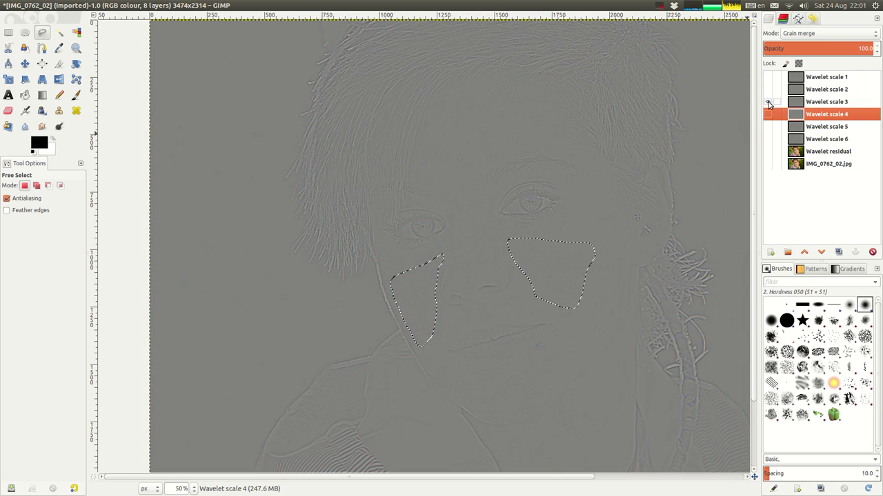
left_click(824, 104)
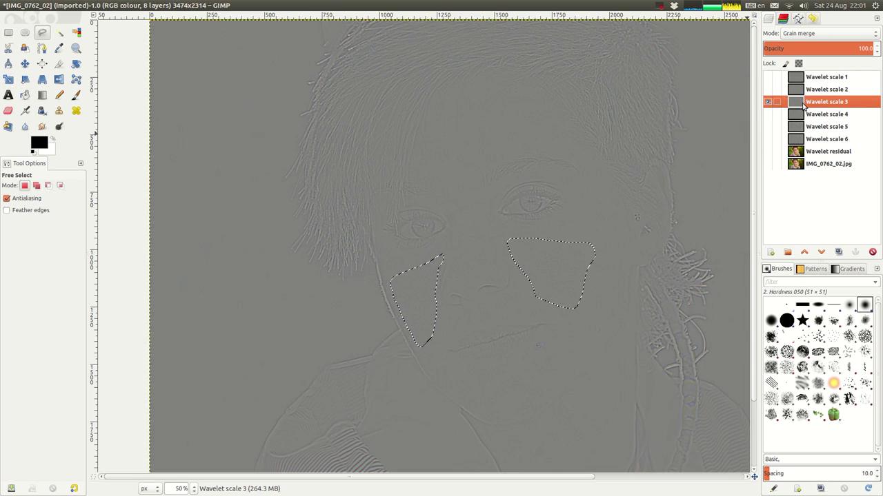
left_click(769, 102, "shift")
left_click(769, 102, "shift")
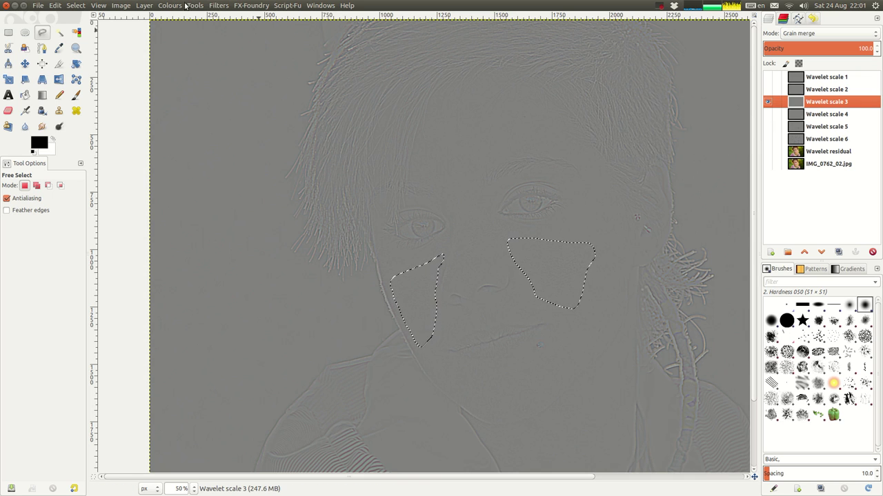
- Blur the Wavelet scale 3 cheeks with a 5 px Gaussian blur, then show all layers
left_click(219, 5)
mouse_move(238, 66)
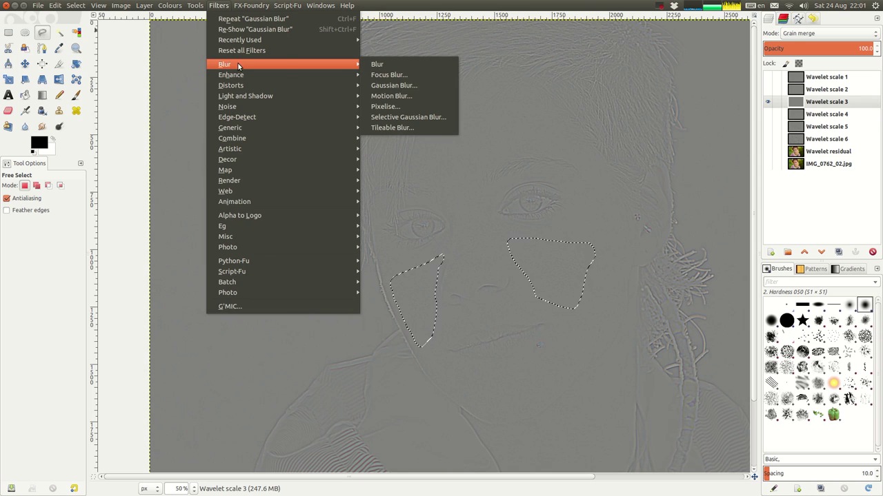
left_click(394, 84)
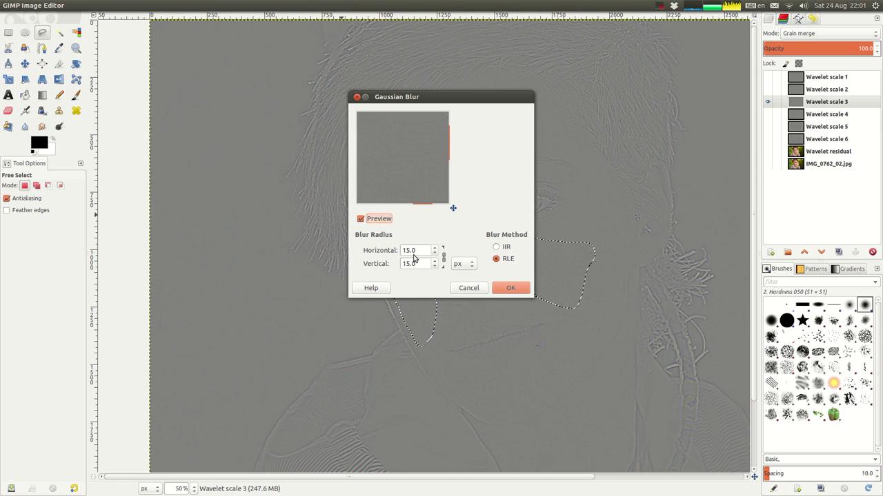
key("Tab")
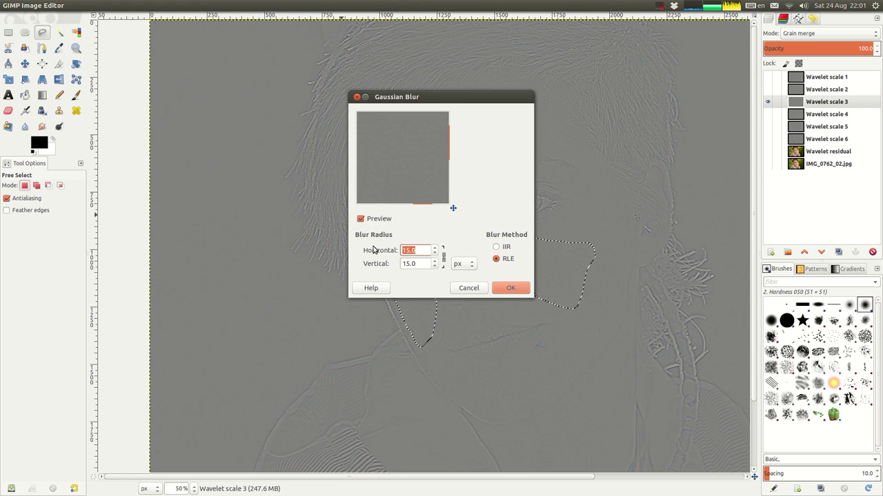
type("7")
key("Tab")
left_click_drag(413, 174, 414, 156)
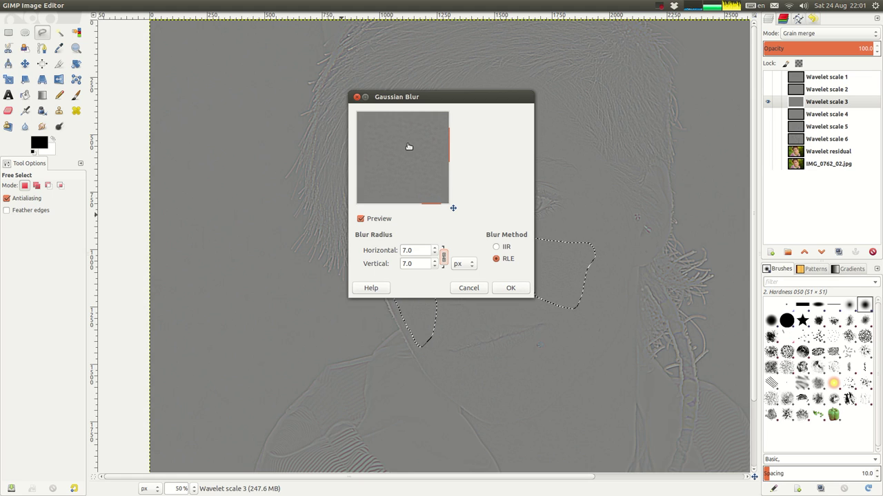
key("Tab")
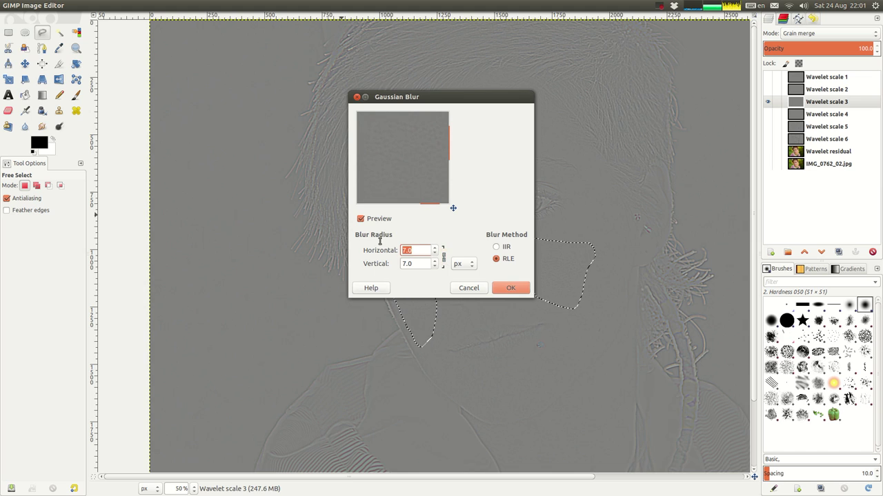
type("5")
key("Tab")
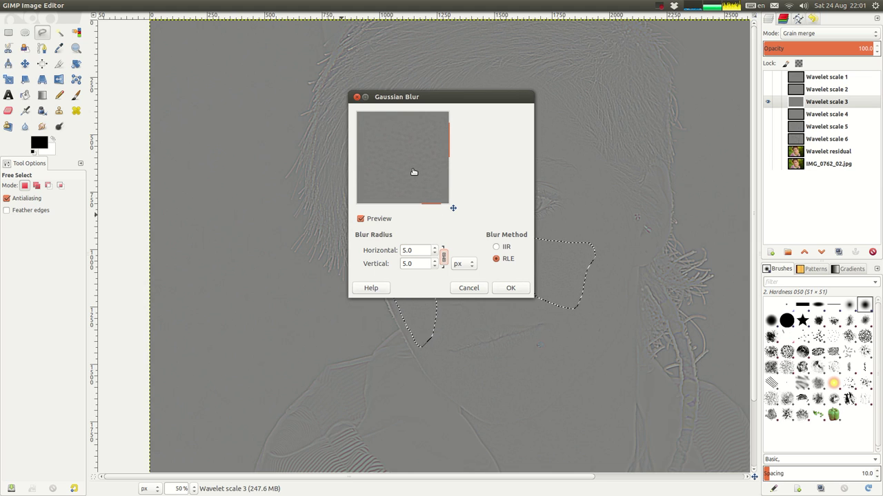
left_click_drag(414, 175, 419, 161)
left_click(510, 288)
left_click(767, 101, "shift")
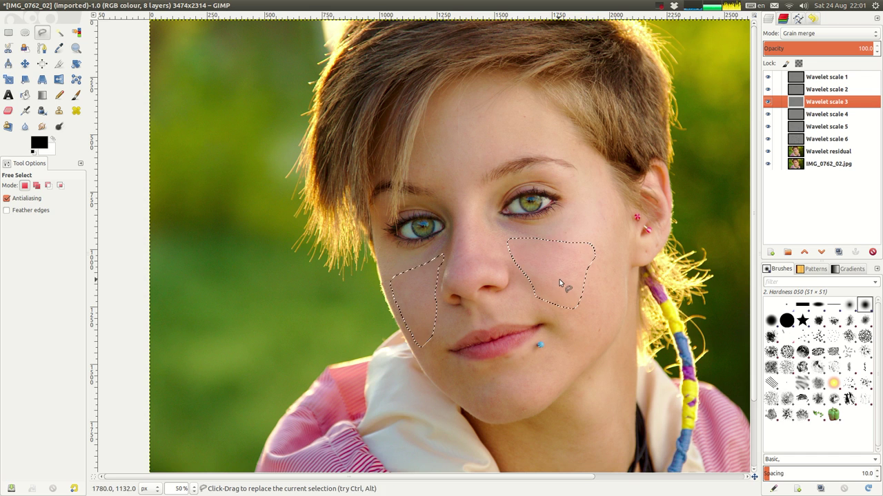
- Zoom to 100% and make Wavelet scale 2 the active layer, shown alone
key("1")
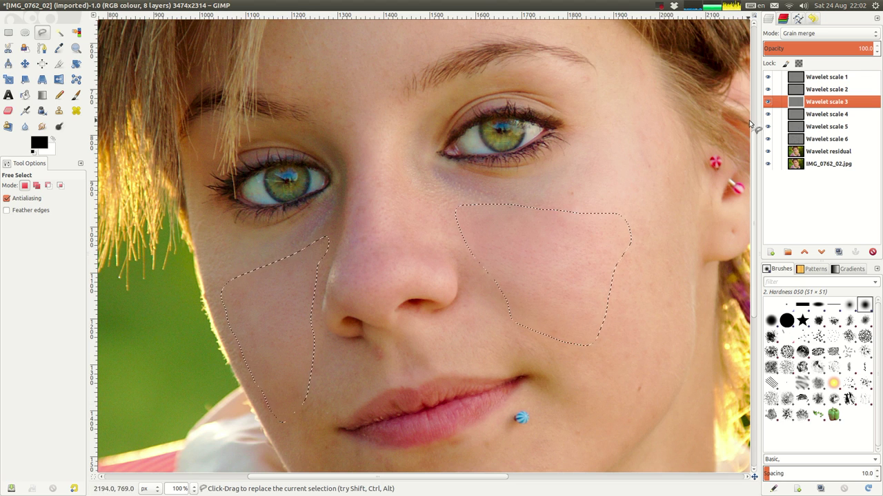
left_click(768, 89, "shift")
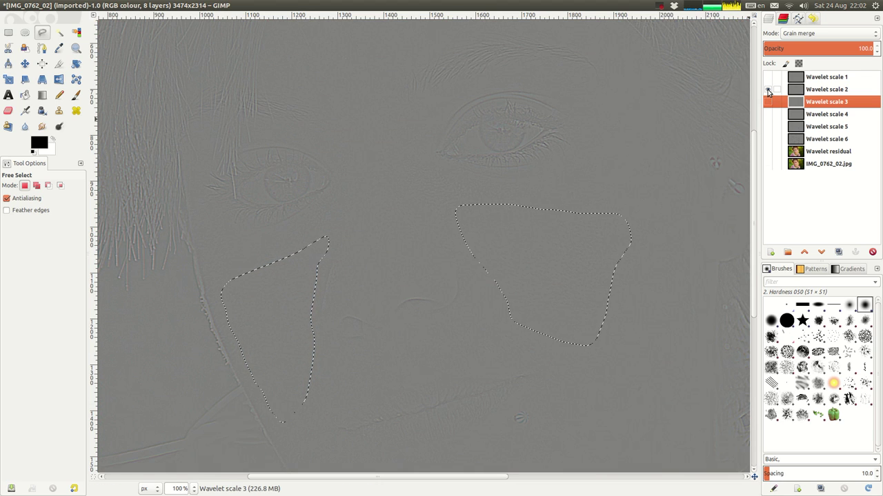
left_click(786, 90)
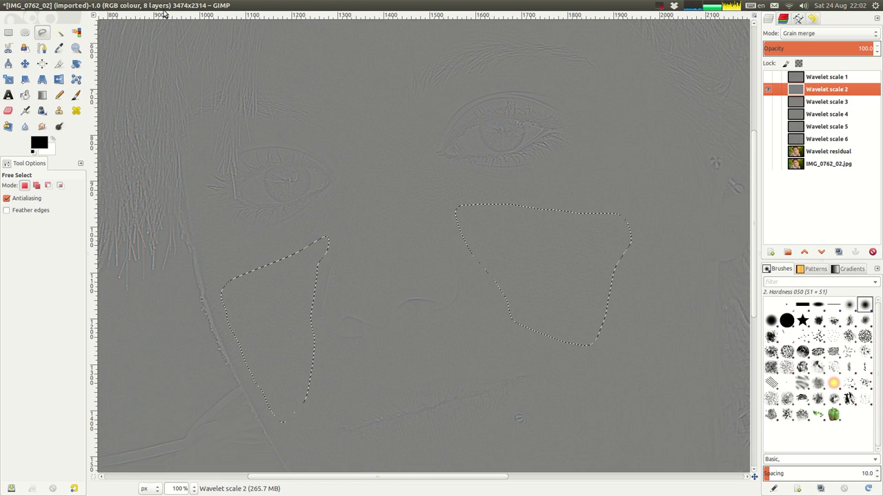
mouse_move(145, 6)
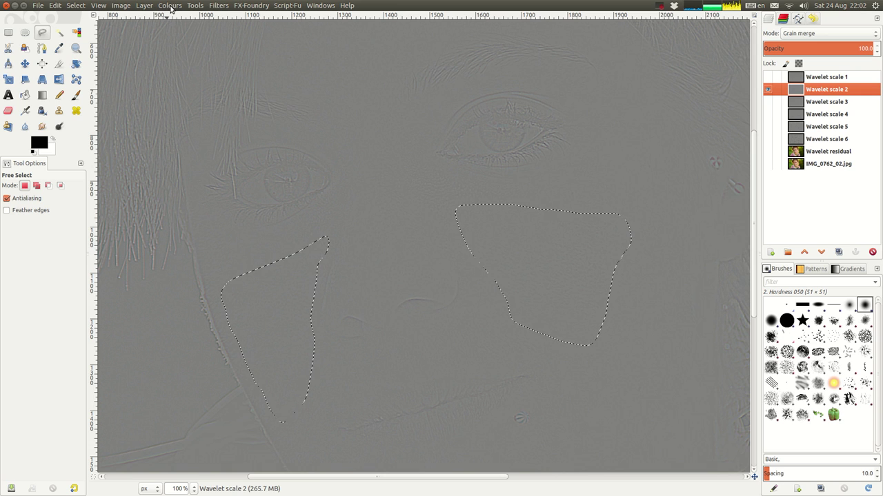
- Apply a 2 px Gaussian blur to the cheek selection on Wavelet scale 2
left_click(217, 10)
mouse_move(244, 76)
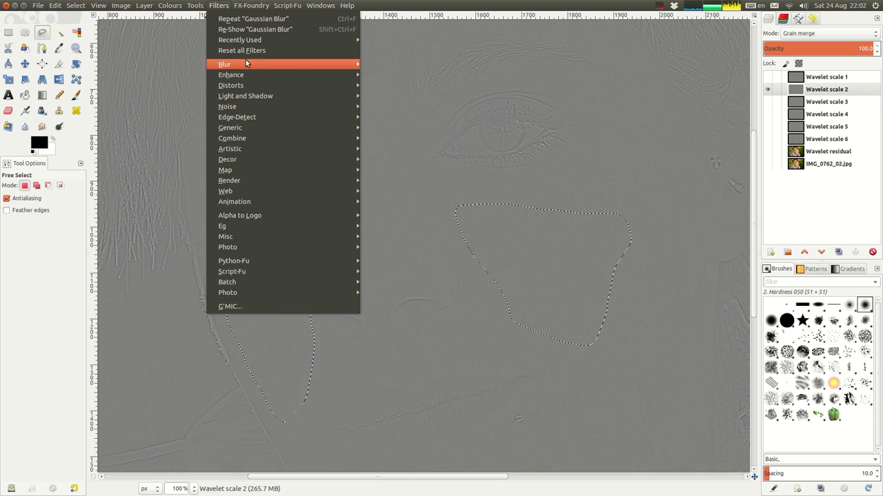
mouse_move(246, 64)
left_click(397, 84)
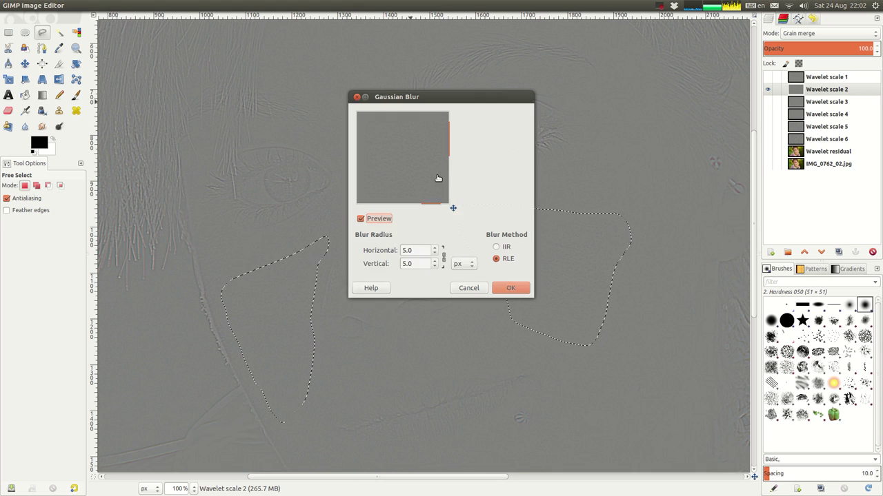
key("Tab")
type("2")
key("Tab")
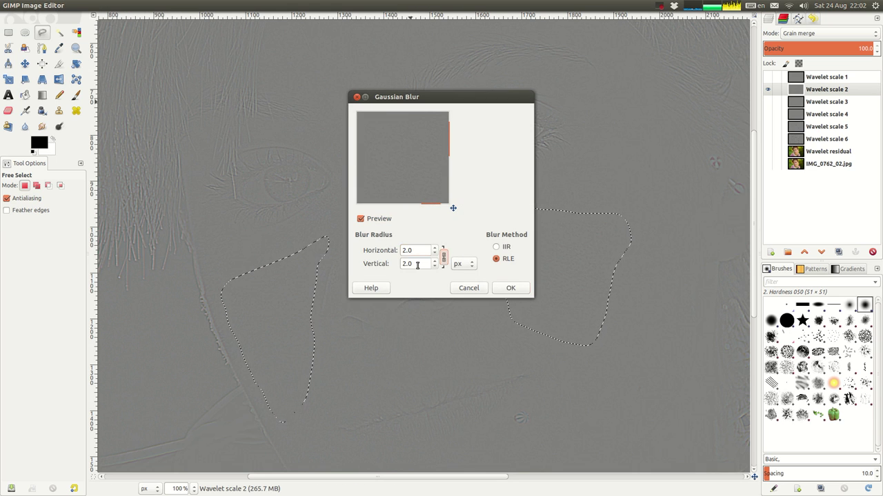
left_click(510, 288)
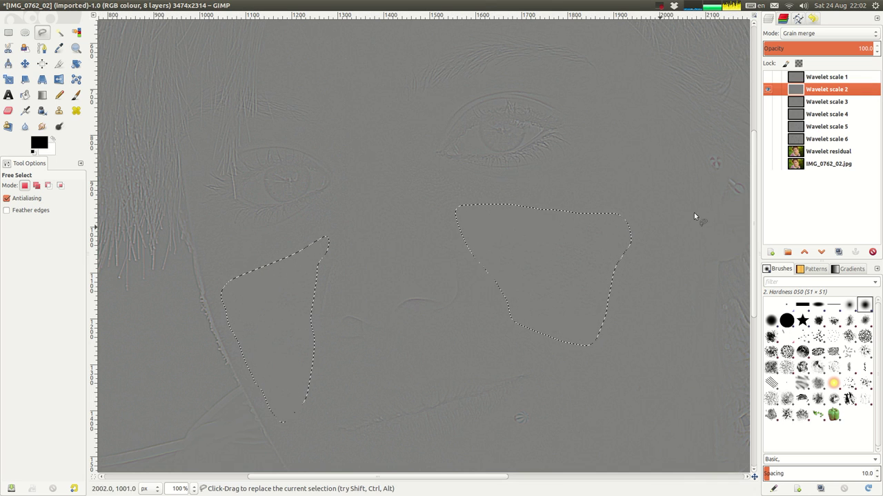
- Compare Wavelet scale 2 alone with all layers, ending on the full-colour view zoomed out
left_click(769, 90, "shift")
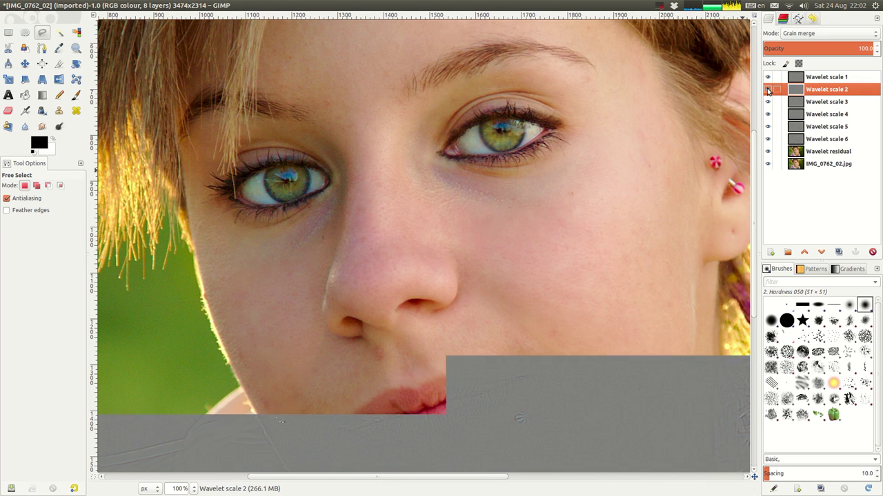
left_click(768, 91, "shift")
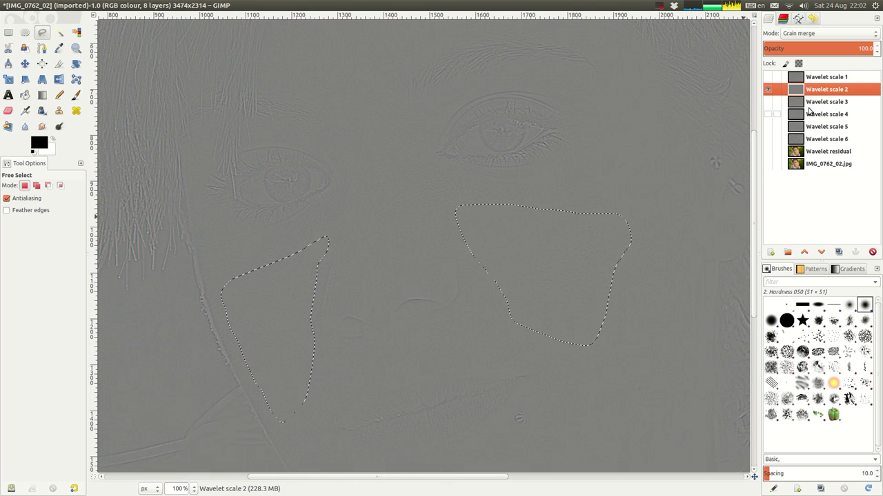
left_click(767, 89, "shift")
scroll(698, 191, "down", 2)
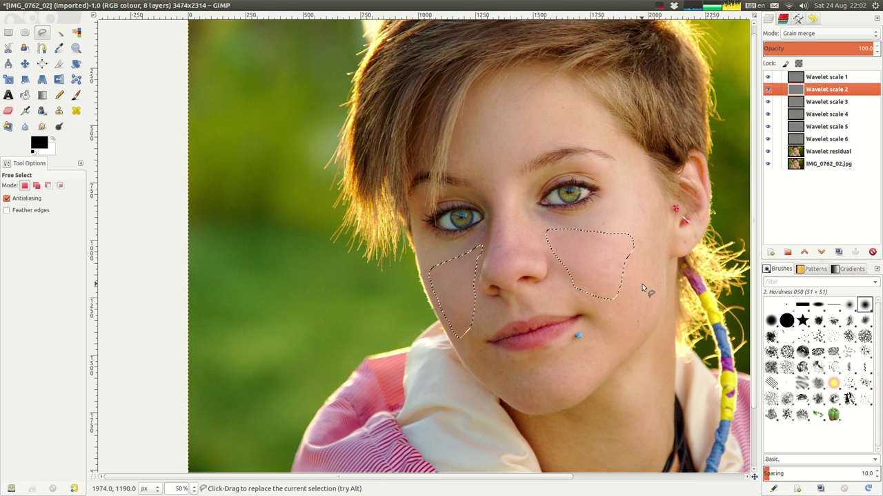
- Deselect the cheeks and create a Visible layer via New from Visible on Wavelet scale 1
key("ctrl+shift+a")
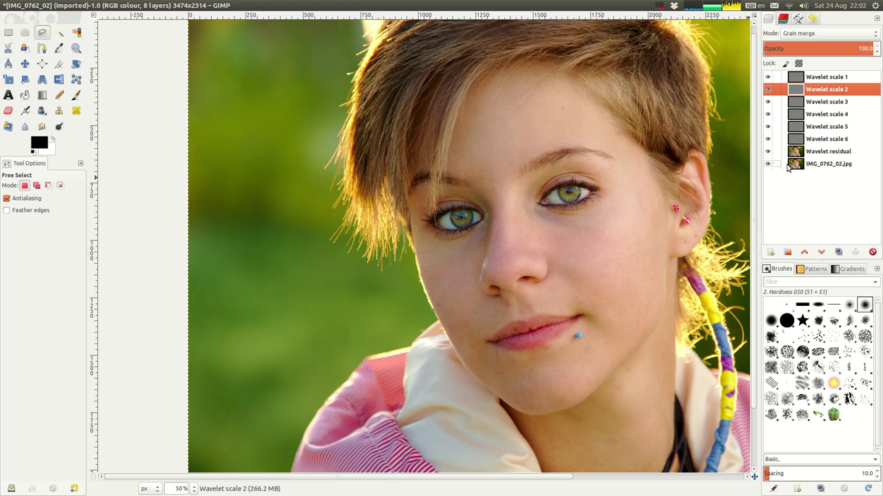
left_click(836, 168)
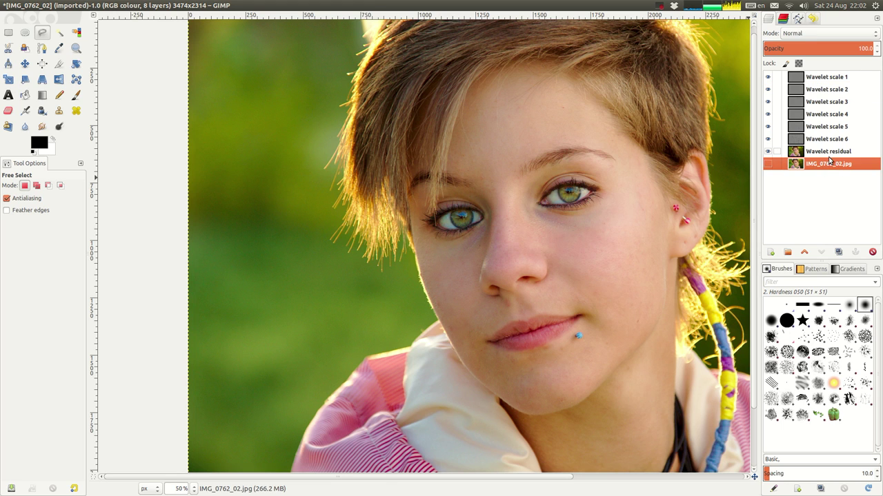
left_click(828, 151)
left_click(830, 80)
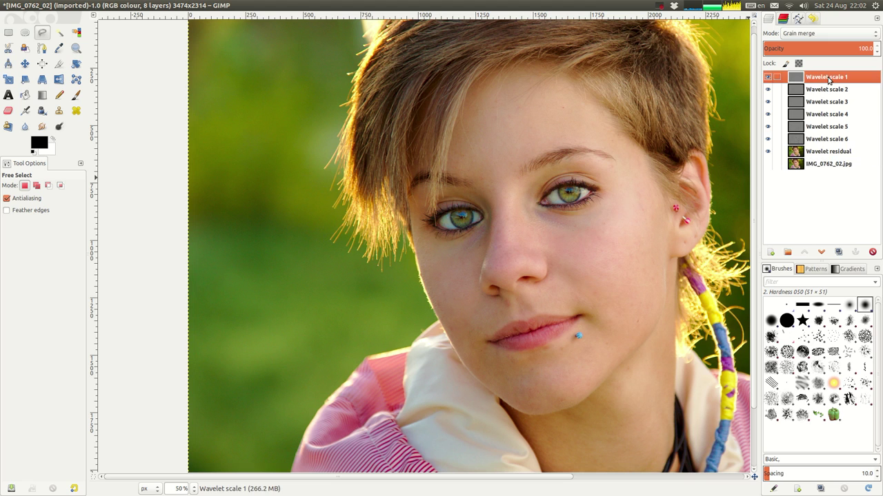
right_click(829, 79)
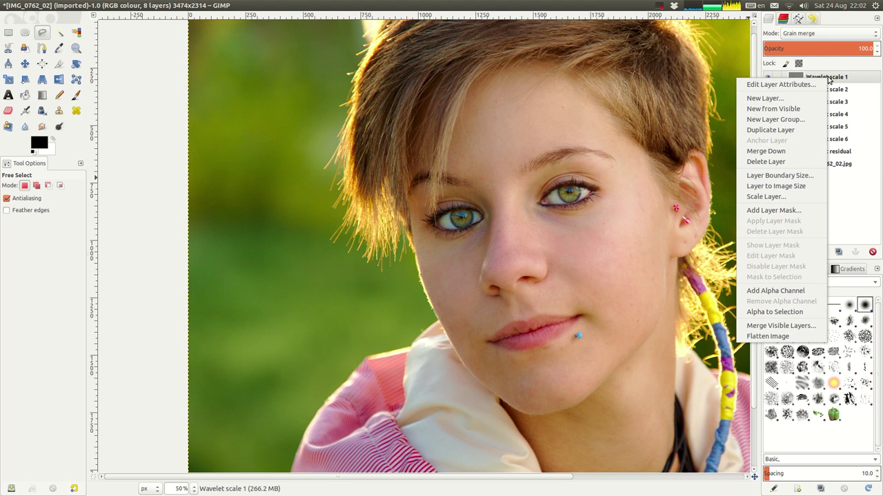
left_click(810, 109)
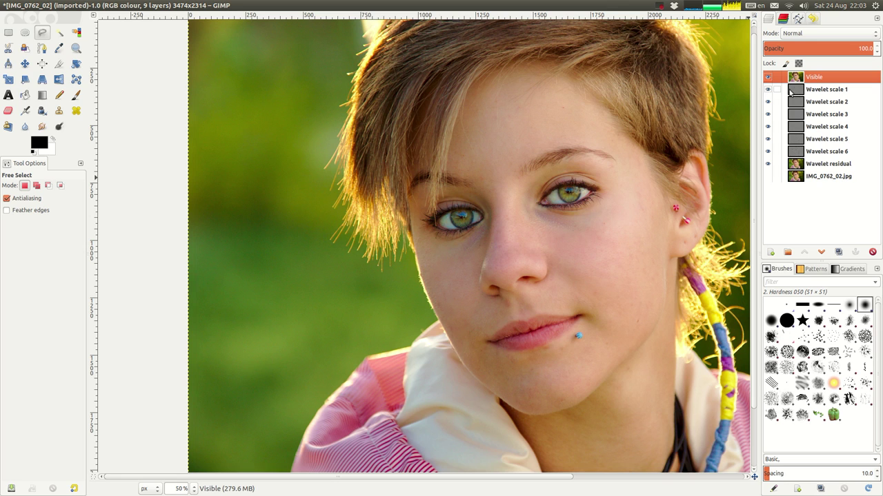
- Solo the Visible layer, set the Heal tool size to 15, and heal a cheek spot
left_click(767, 77, "shift")
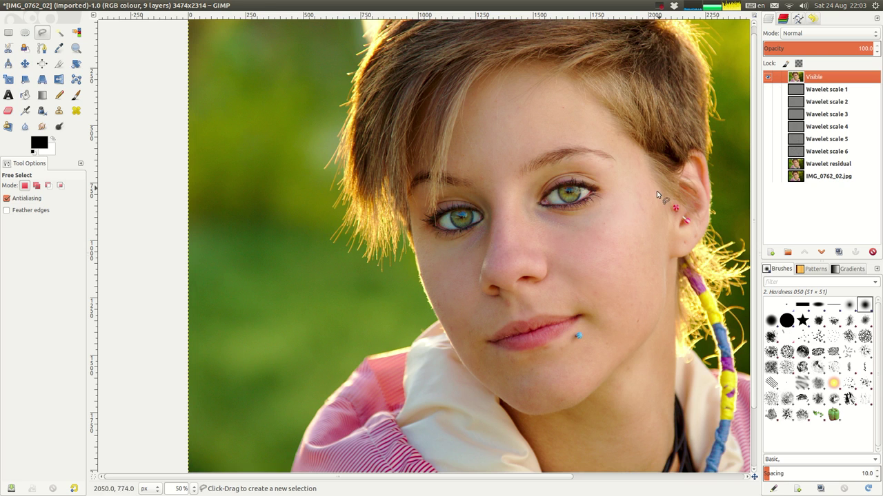
left_click(76, 112)
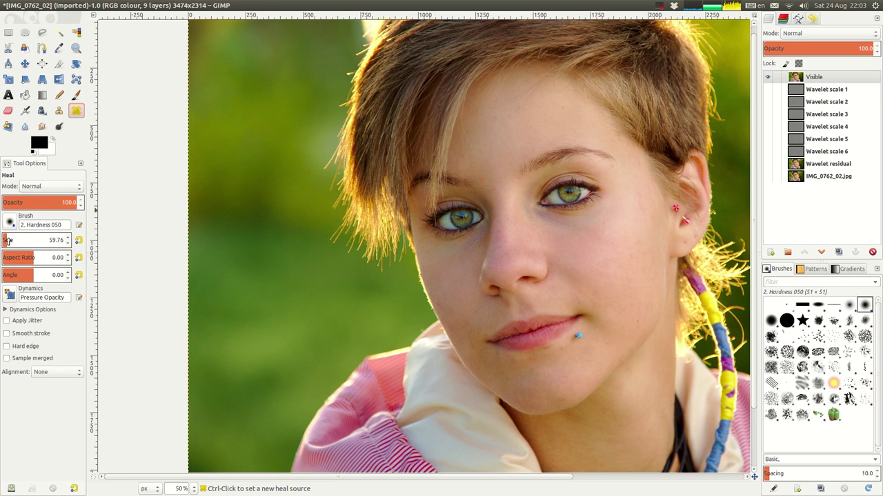
left_click_drag(8, 240, 7, 244)
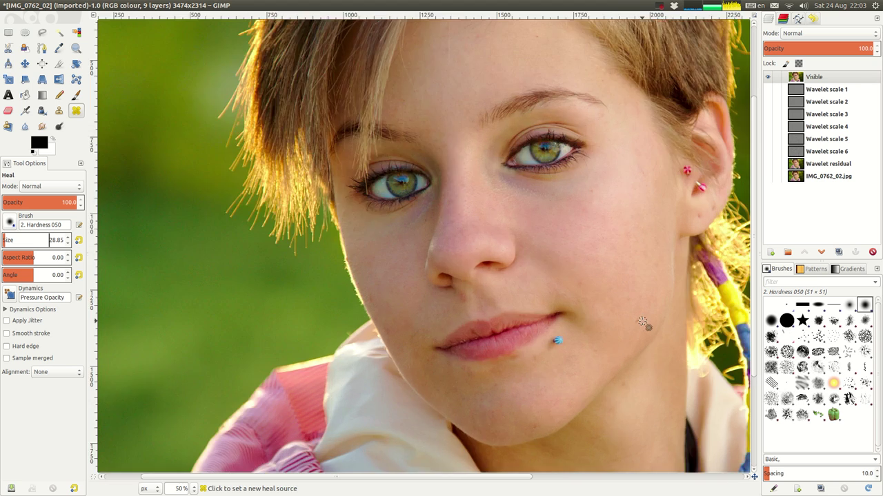
scroll(634, 333, "up", 5)
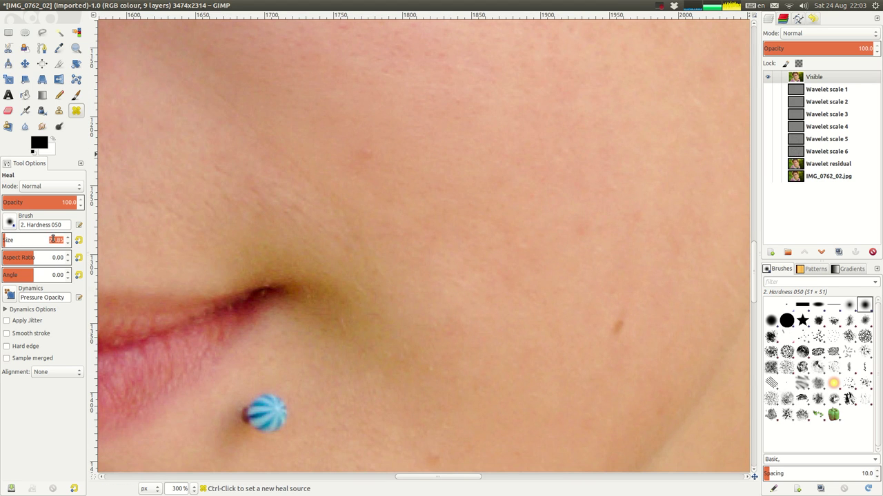
type("15")
left_click(594, 317, "ctrl")
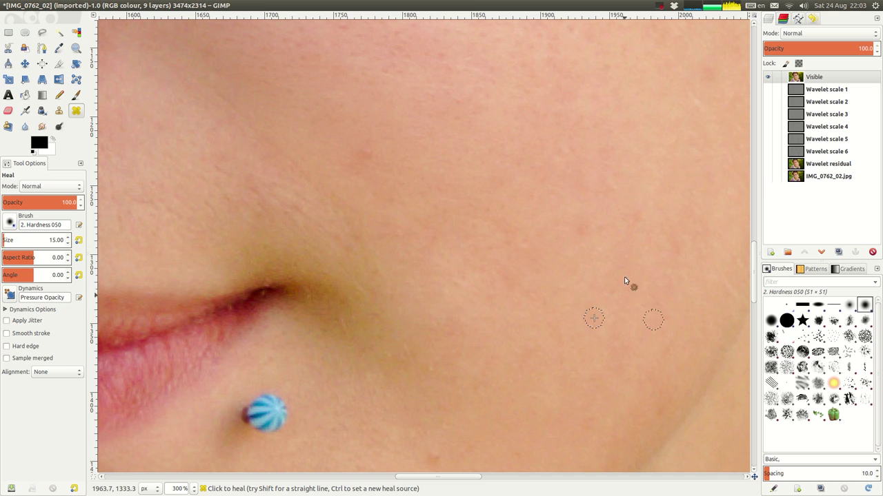
left_click(656, 246, "ctrl")
left_click(587, 216, "ctrl")
- Heal spots on the cheek and near the jaw edge using clean skin sampled nearby
left_click(391, 170, "ctrl")
scroll(458, 277, "down", 3)
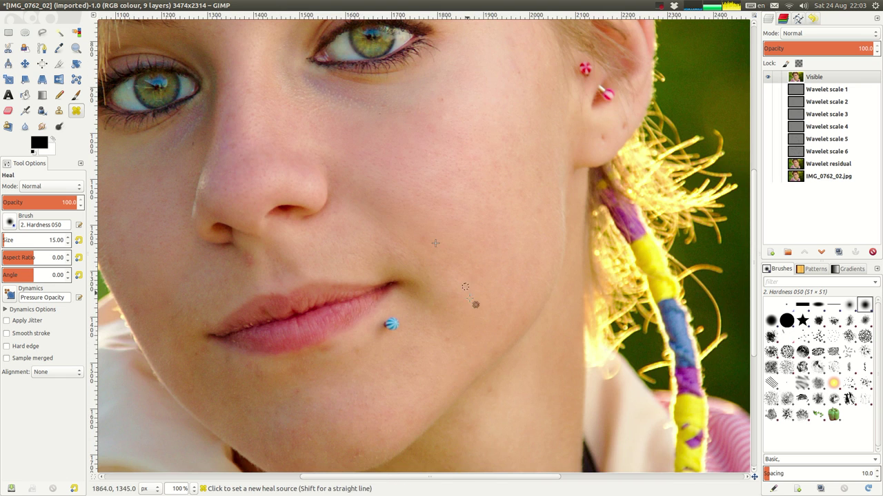
scroll(457, 356, "up", 2)
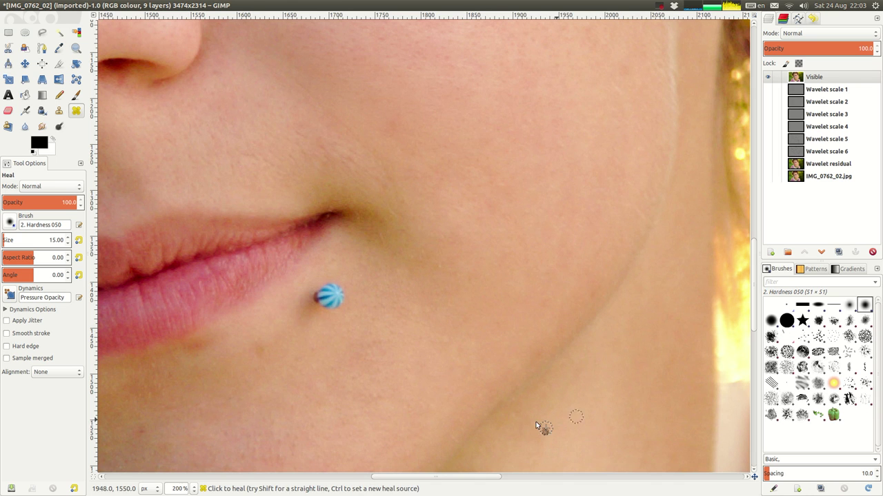
left_click(282, 357, "ctrl")
scroll(398, 359, "down", 3)
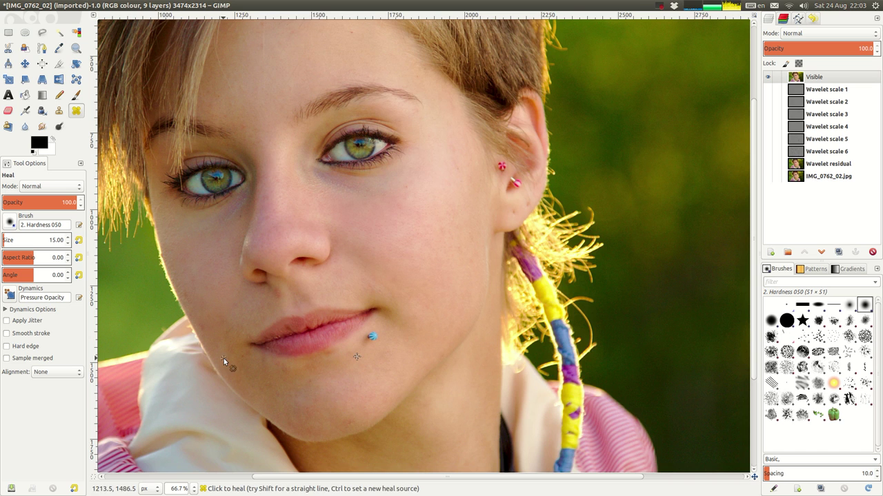
scroll(188, 303, "up", 3)
left_click(187, 261, "ctrl")
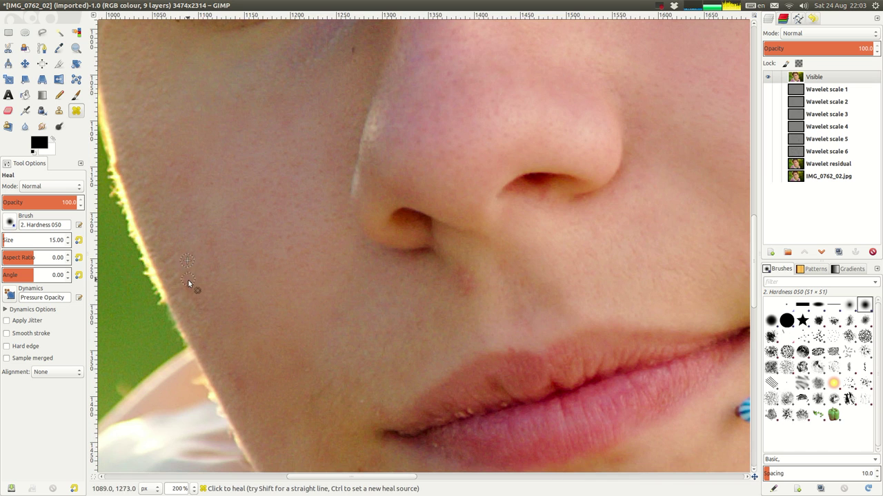
left_click(228, 368, "ctrl")
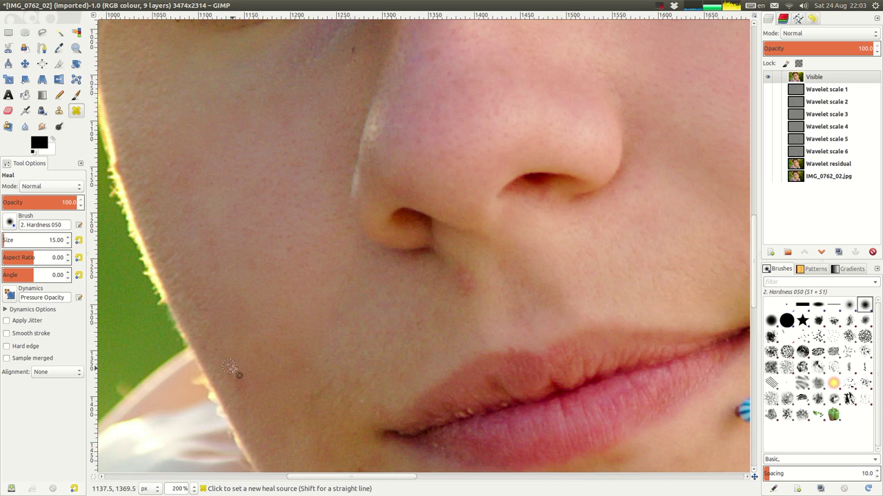
left_click(197, 330, "ctrl")
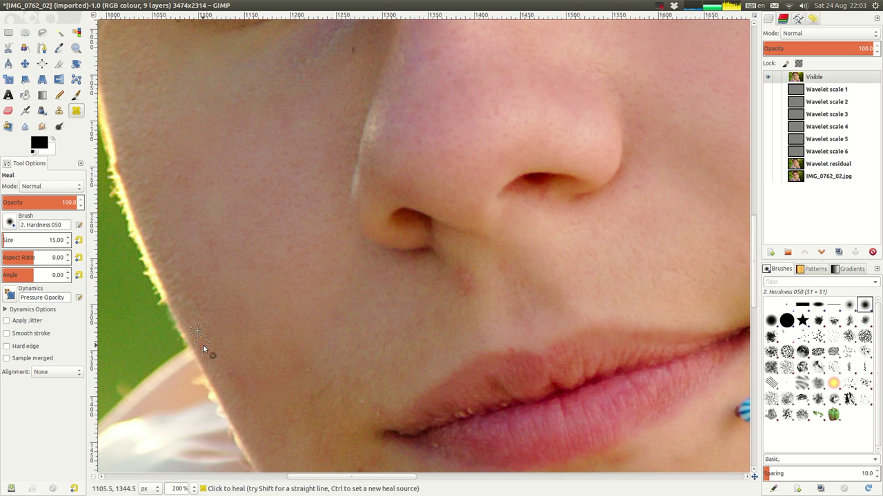
scroll(266, 297, "down", 3)
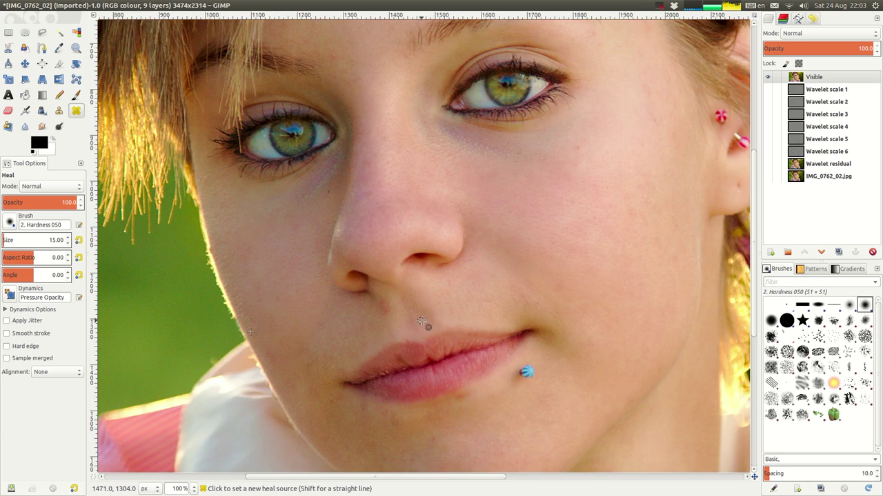
scroll(384, 329, "up", 5)
left_click(375, 320, "ctrl")
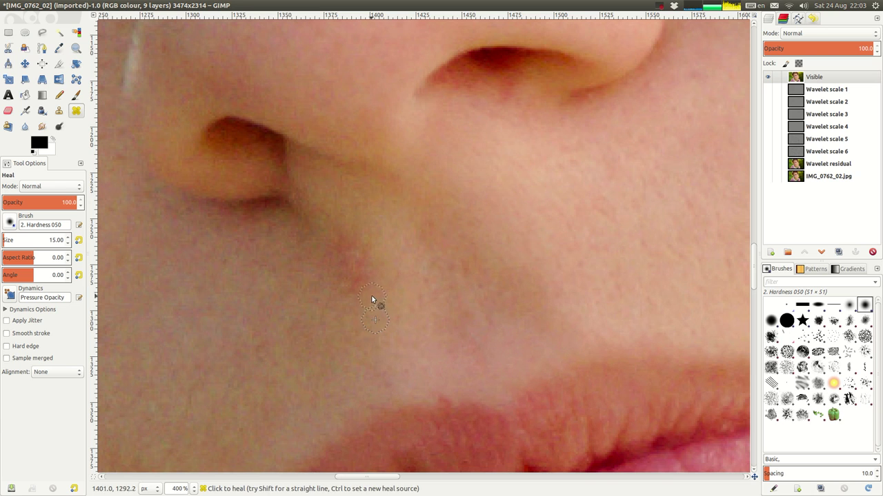
- Heal the blemish beside the nostril using skin sampled just below it
left_click(333, 227, "ctrl")
left_click(347, 313, "ctrl")
left_click(371, 318, "ctrl")
left_click(379, 289)
left_click(360, 318, "ctrl")
scroll(405, 336, "down", 5)
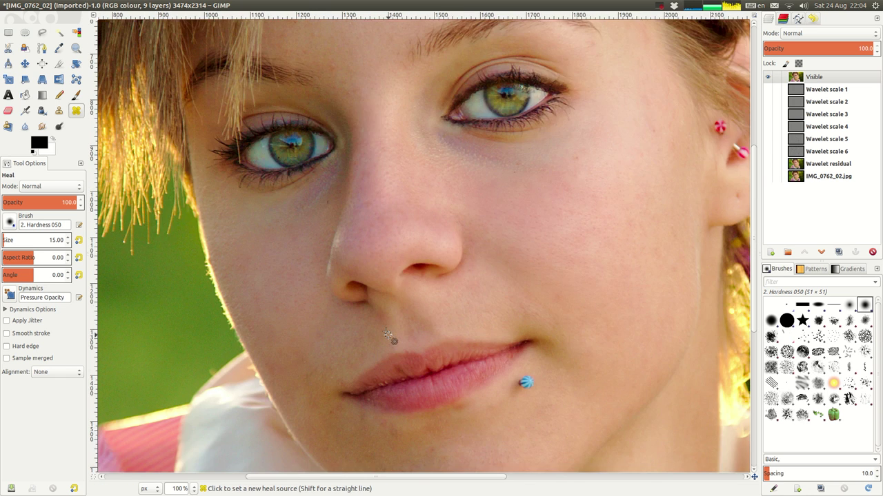
scroll(387, 345, "up", 3)
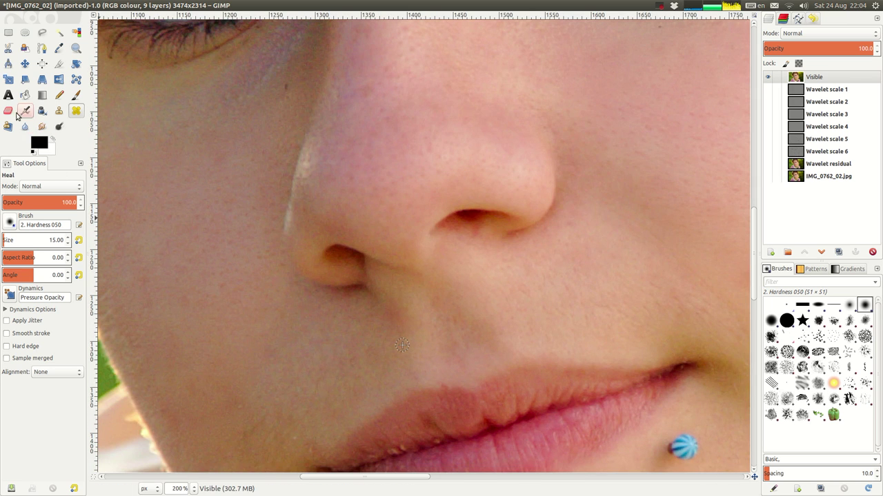
- Clone nearby clean skin over the spot below the nostril, then go back to the Heal tool
left_click(60, 114)
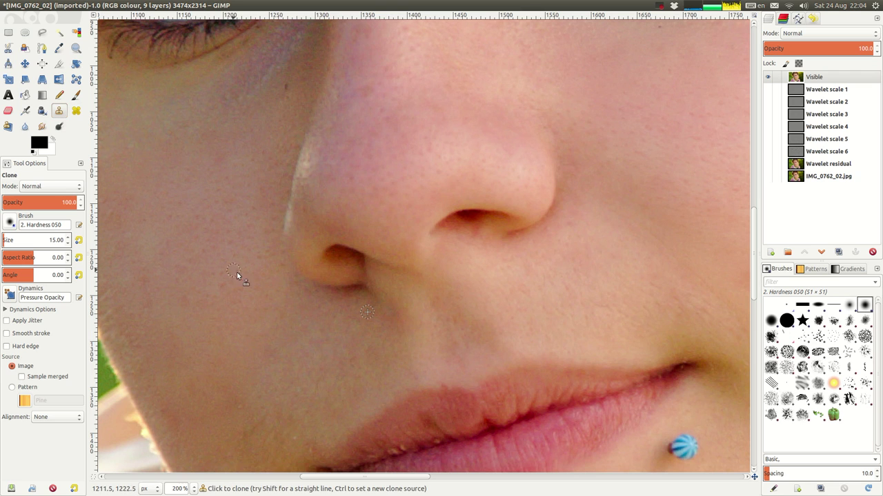
left_click(380, 329, "ctrl")
left_click(395, 322)
left_click(76, 110)
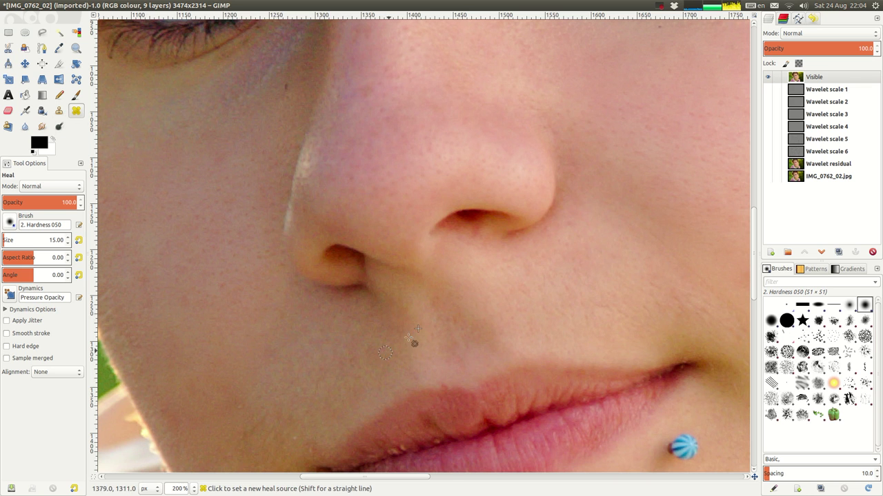
- Heal the red blemish under the eye using clean cheek skin as the source
scroll(448, 334, "down", 4)
left_click(507, 326, "ctrl")
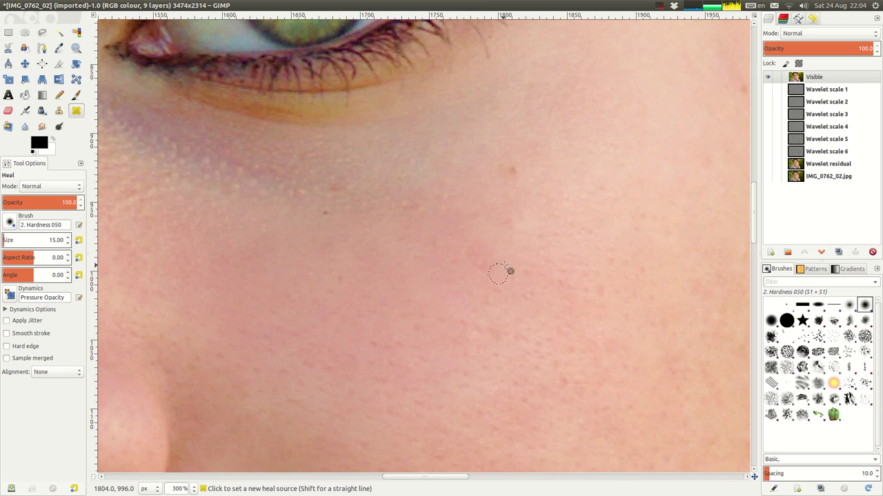
scroll(516, 286, "up", 5)
left_click(529, 191, "ctrl")
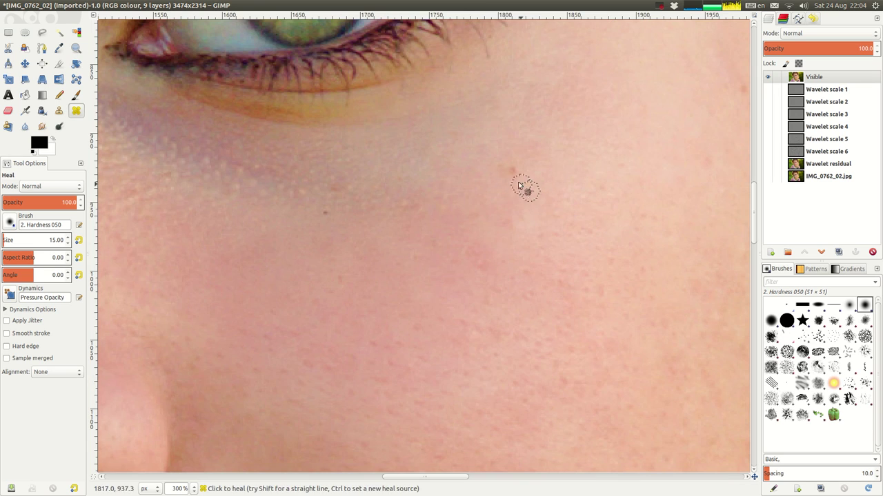
left_click(509, 170)
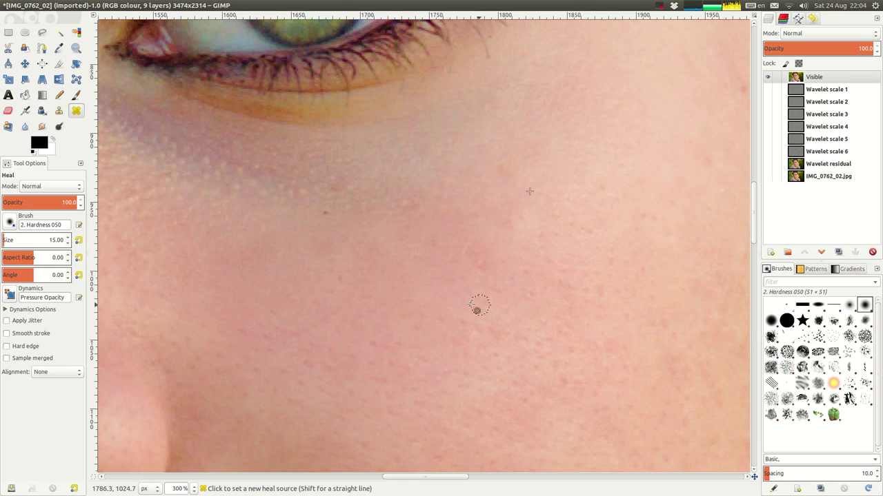
- Heal the red spot below the lip corner using skin beside the mouth as source
scroll(448, 296, "down", 3)
scroll(307, 313, "up", 2)
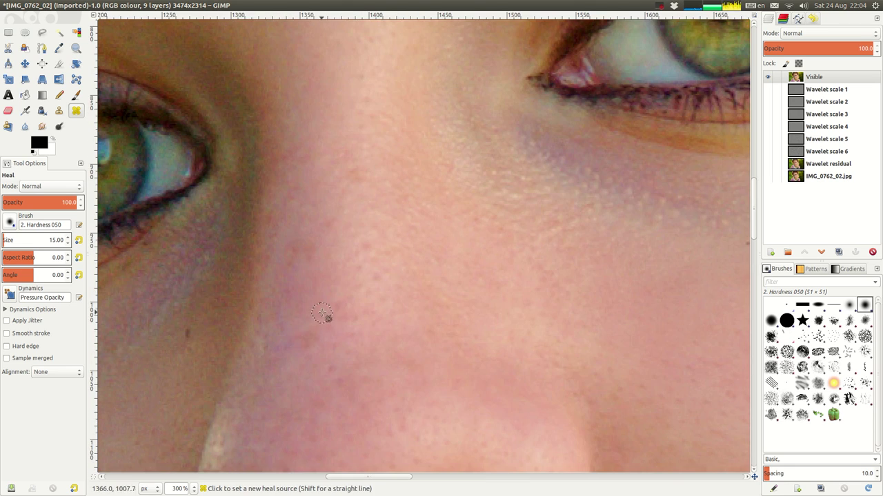
scroll(359, 211, "down", 3)
scroll(315, 246, "up", 3)
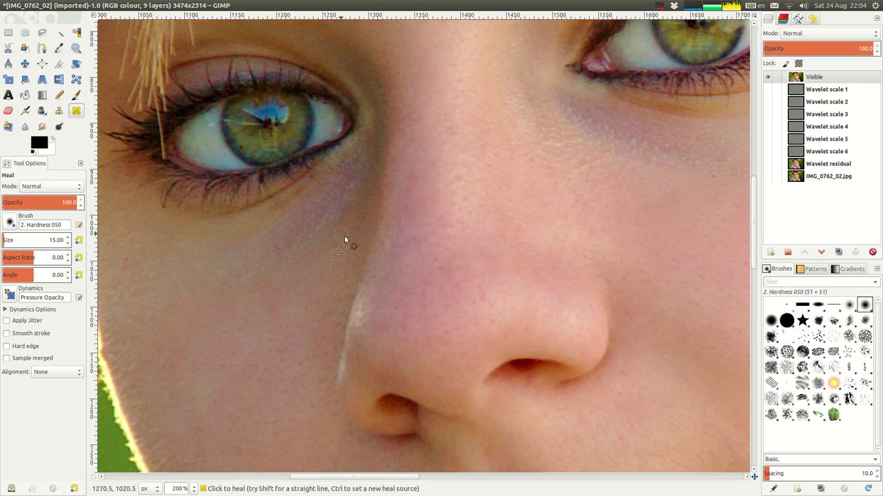
scroll(345, 242, "down", 3)
scroll(290, 343, "up", 3)
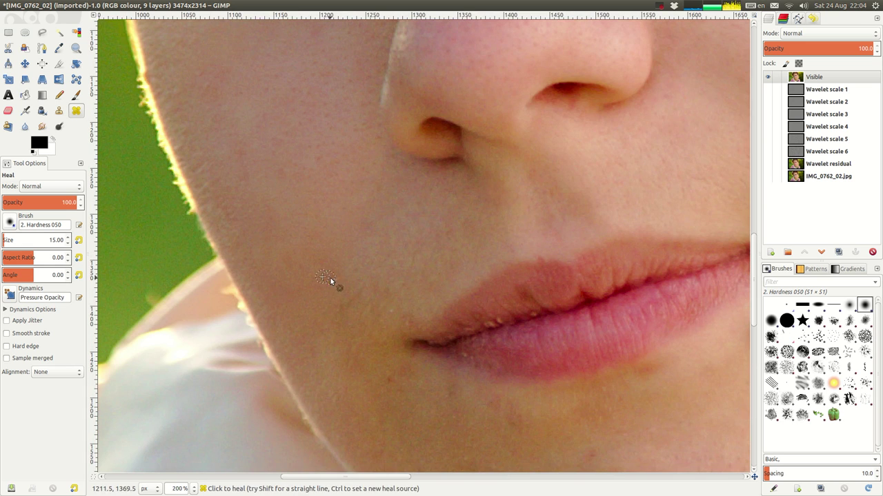
left_click(392, 239, "ctrl")
left_click(390, 378)
- Lower heal opacity to 65.2, enlarge brush size to 15.69, and sample chin and cheek skin
left_click_drag(69, 202, 51, 202)
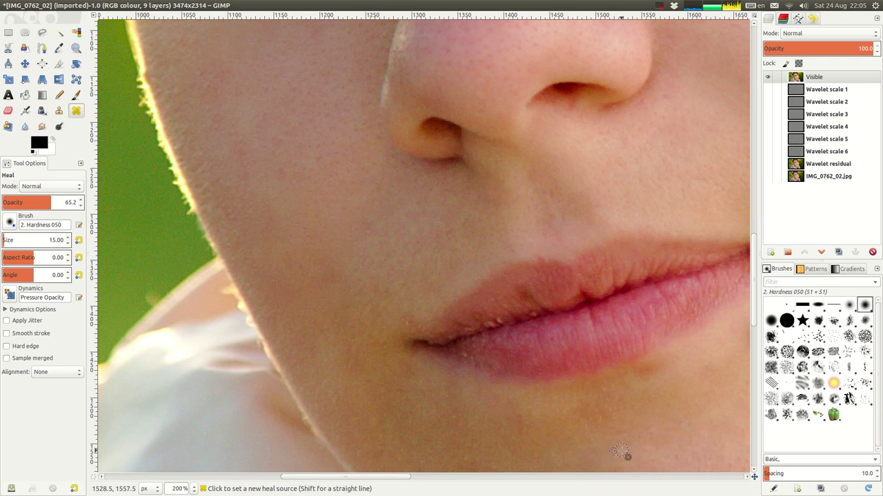
scroll(539, 440, "down", 5)
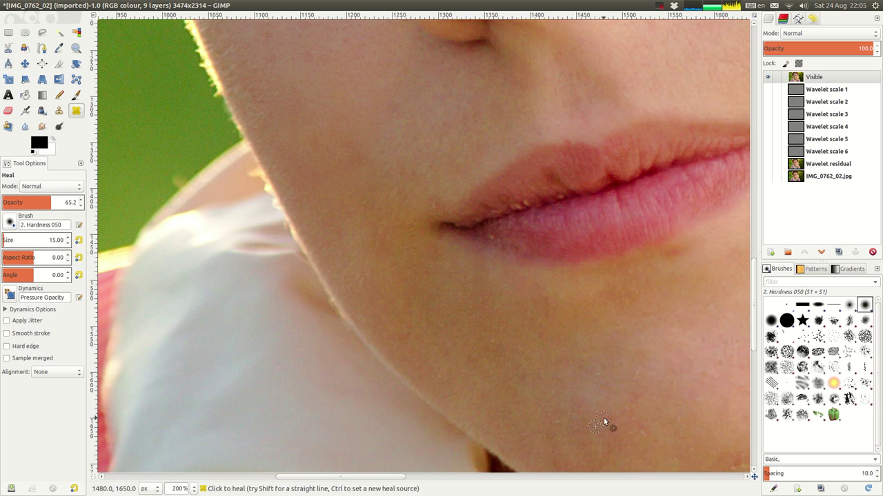
left_click(534, 356, "ctrl")
scroll(621, 417, "down", 2, "ctrl")
scroll(649, 446, "up", 4, "ctrl")
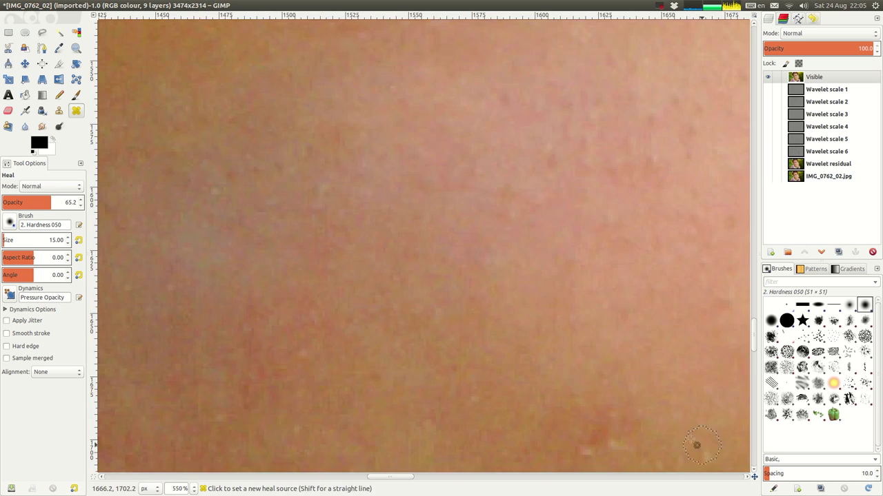
scroll(648, 446, "down", 4, "ctrl")
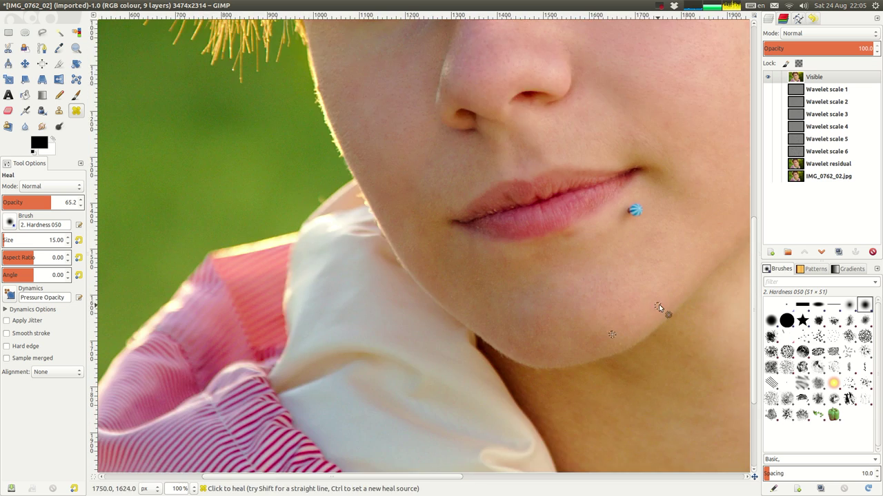
scroll(543, 268, "right", 5)
scroll(489, 268, "up", 5)
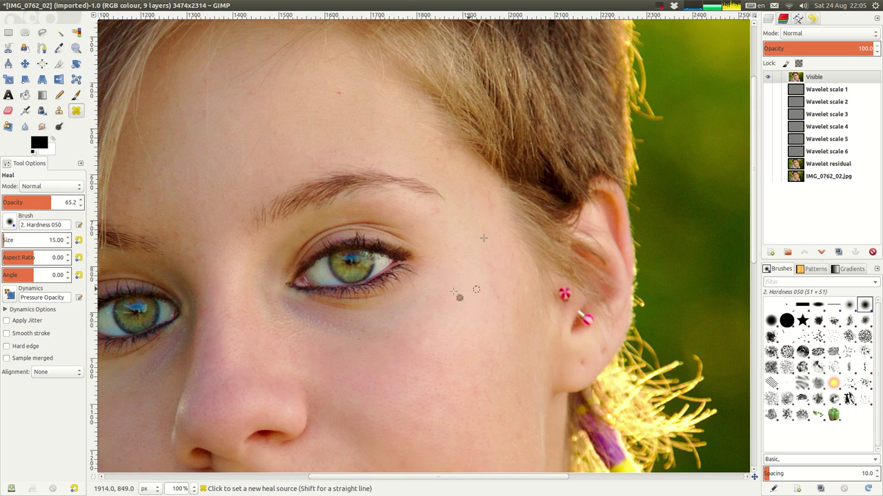
left_click_drag(8, 240, 11, 240)
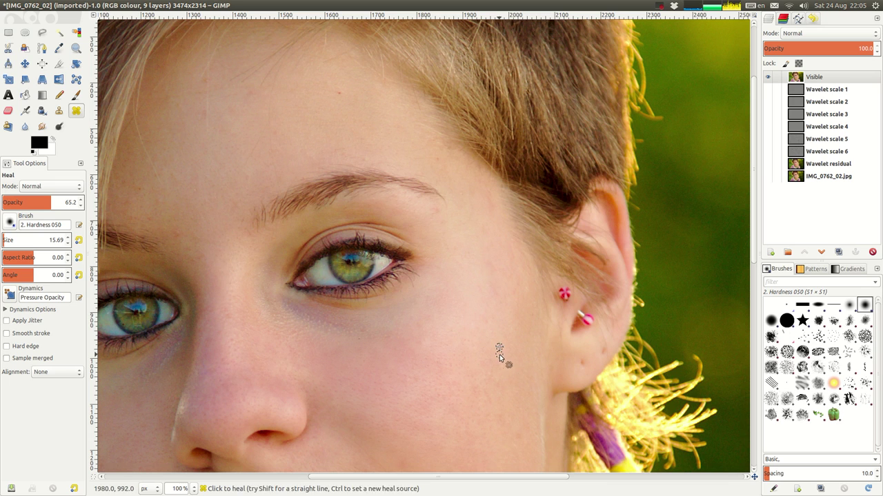
left_click(474, 376, "ctrl")
- Fit the entire retouched portrait in the window with View > Zoom > Fit Image in Window
scroll(208, 346, "down", 2)
scroll(382, 305, "up", 1)
left_click(98, 5)
mouse_move(138, 40)
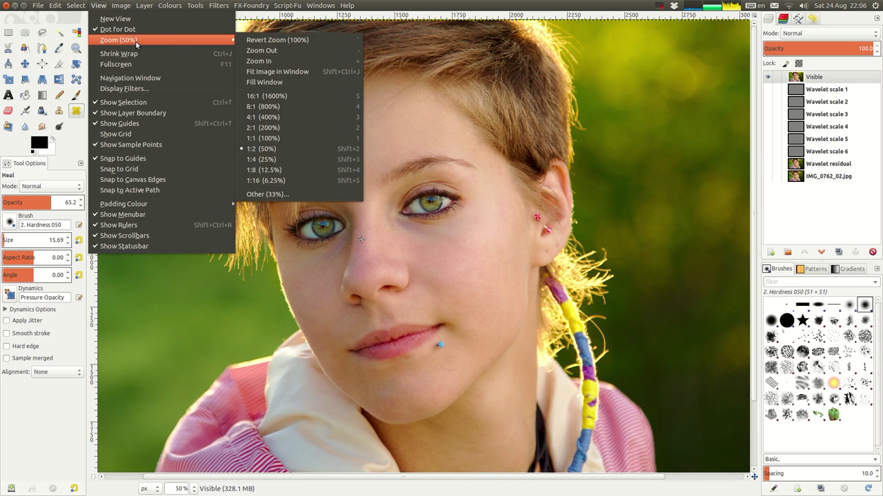
left_click(286, 73)
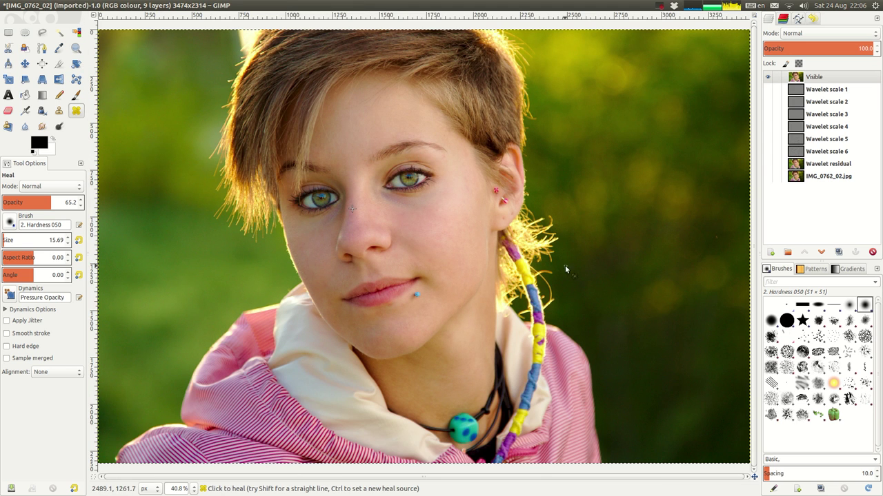
left_click(633, 244, "ctrl")
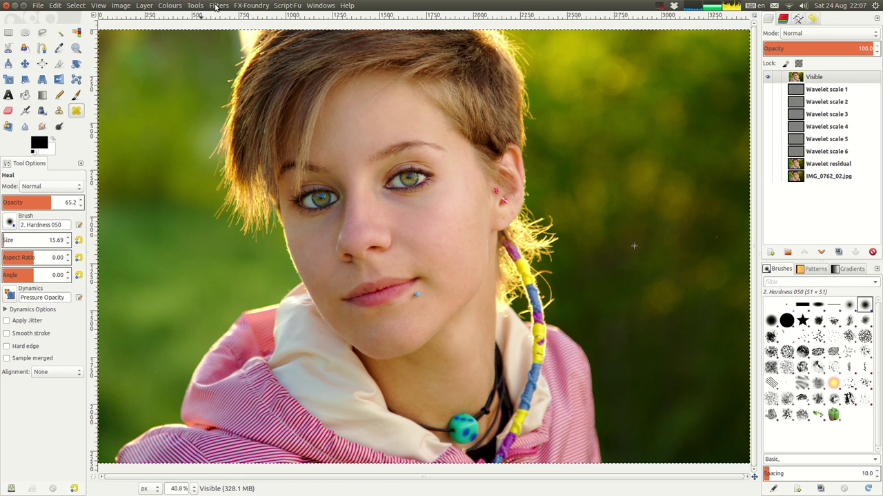
- Save the portrait as IMG_0762_02.xcf in the darktable_exported folder
left_click(216, 5)
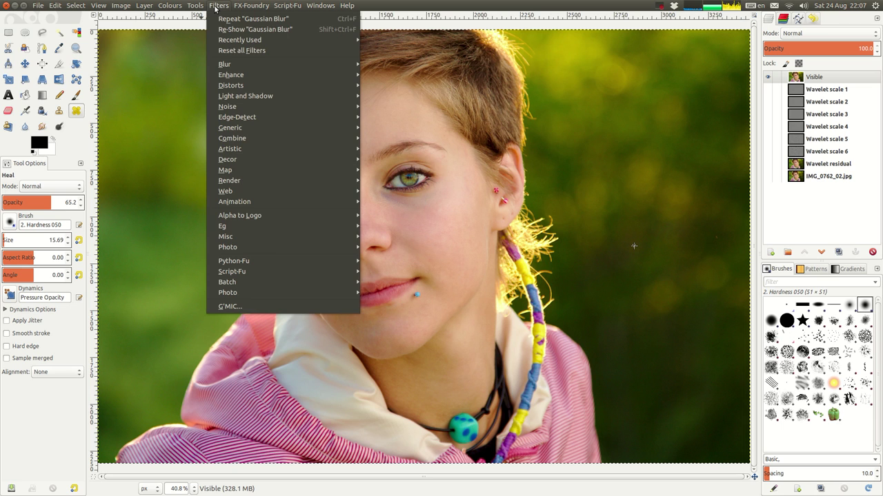
mouse_move(241, 75)
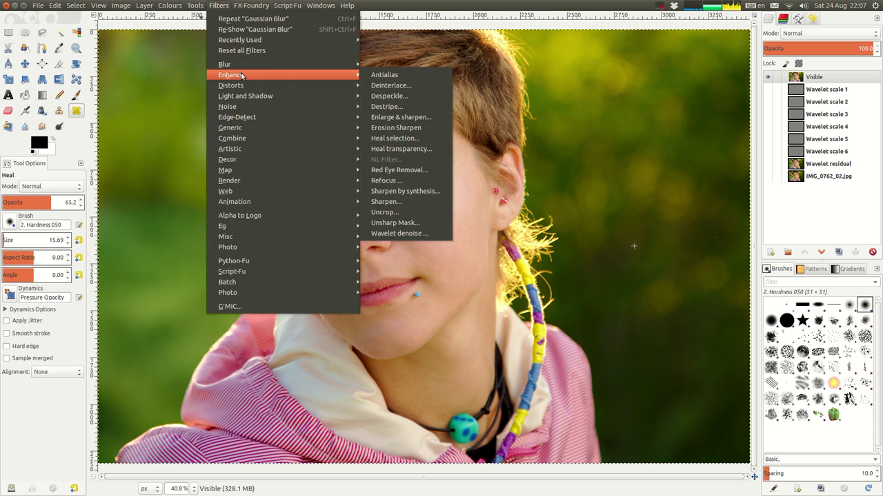
left_click(663, 173)
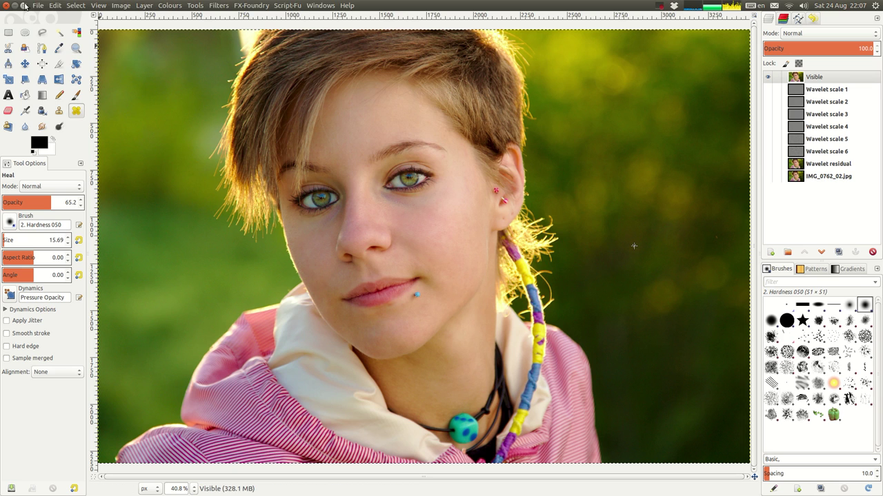
left_click(38, 5)
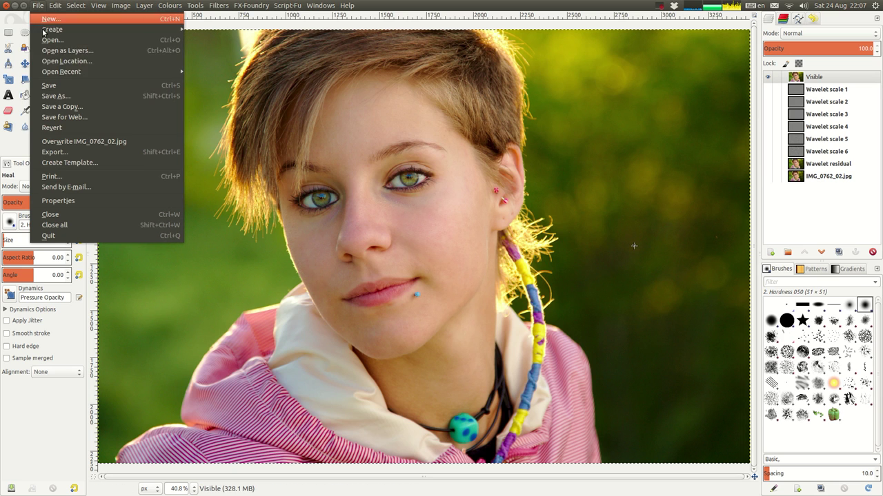
left_click(61, 86)
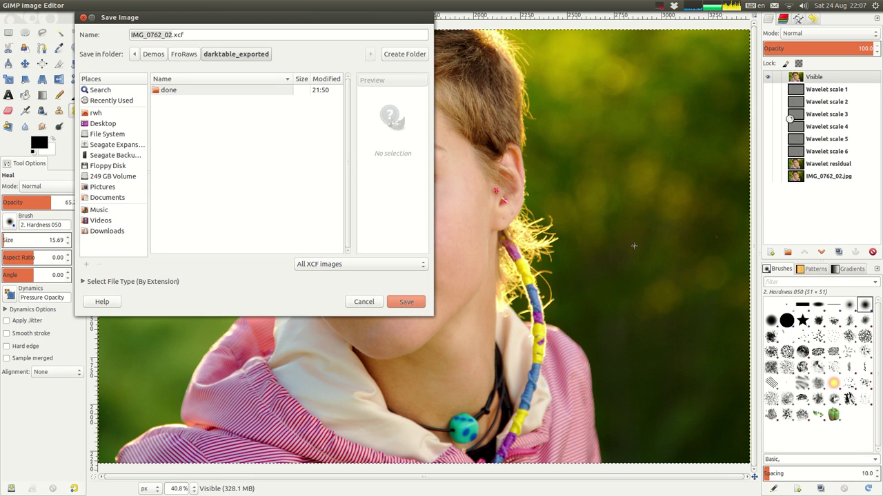
key("Return")
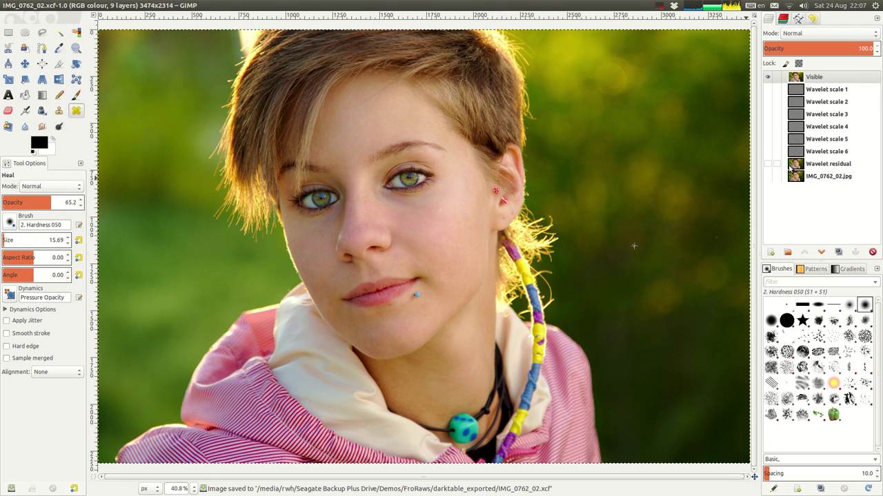
- Toggle the Visible and IMG_0762_02.jpg layers to compare, leaving only Visible shown
left_click(767, 77)
left_click(767, 177)
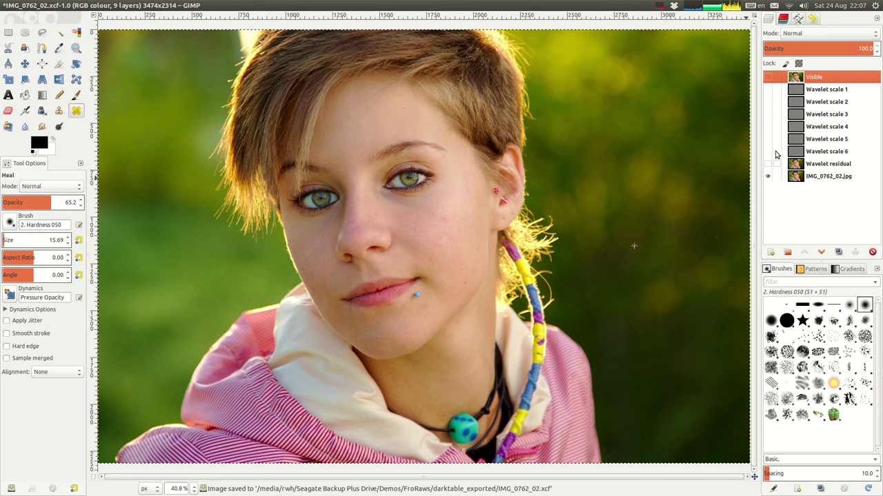
left_click(768, 77)
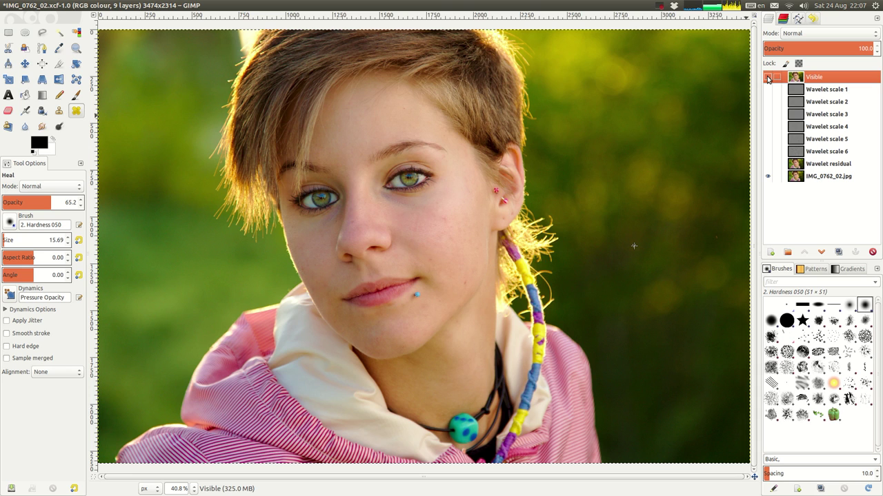
left_click(768, 77, "shift")
- Duplicate the Visible layer and hide the original Visible layer
right_click(827, 80)
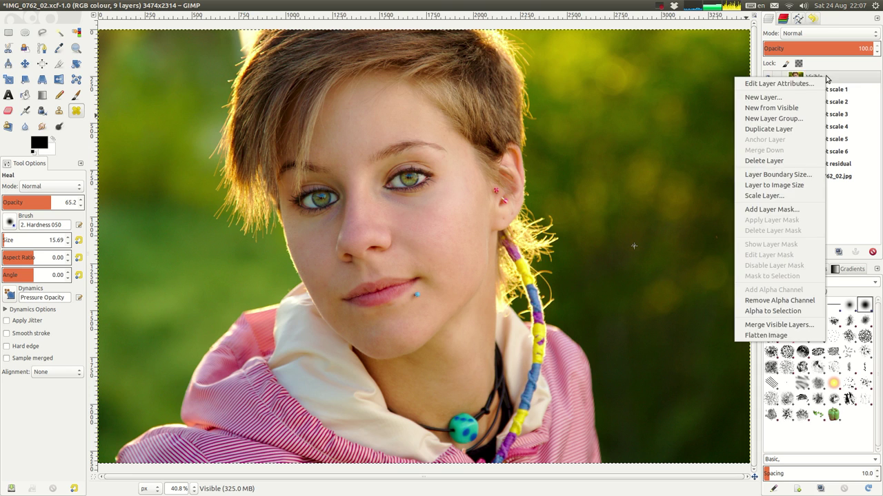
left_click(796, 136)
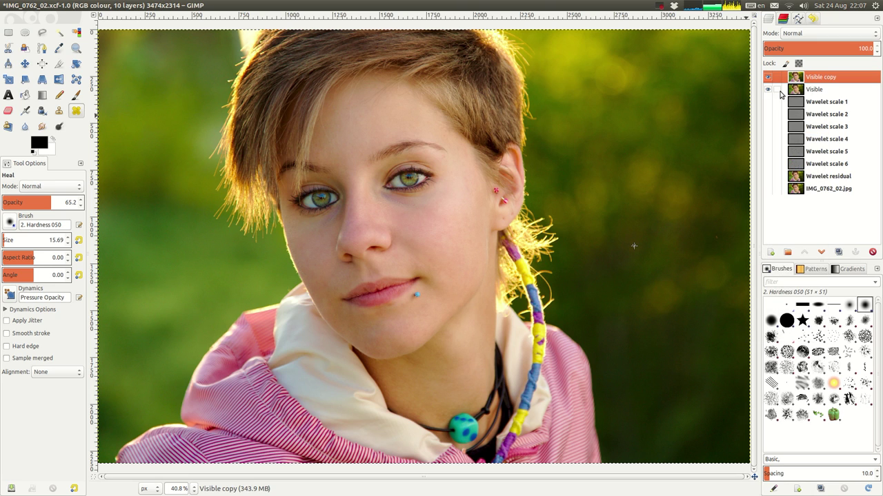
left_click(768, 90)
- Switch to Rectangle Select and make Visible copy the active layer
mouse_move(186, 5)
left_click(8, 32)
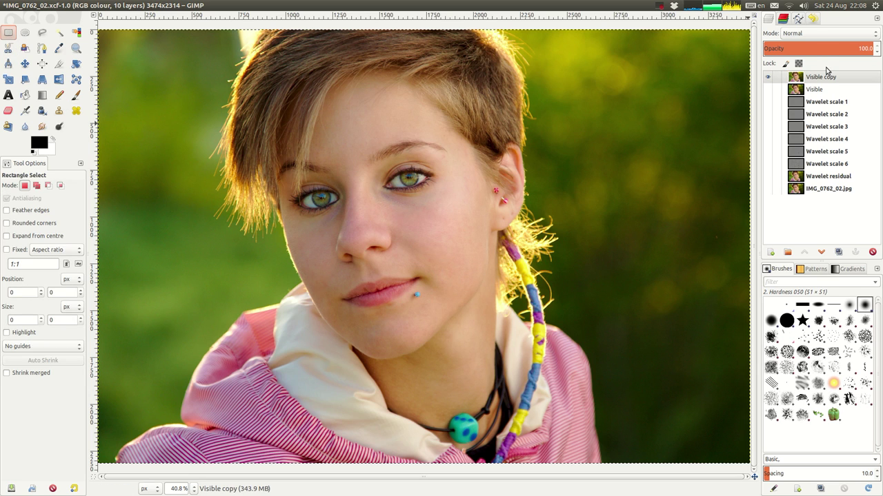
left_click(820, 90)
left_click(821, 78)
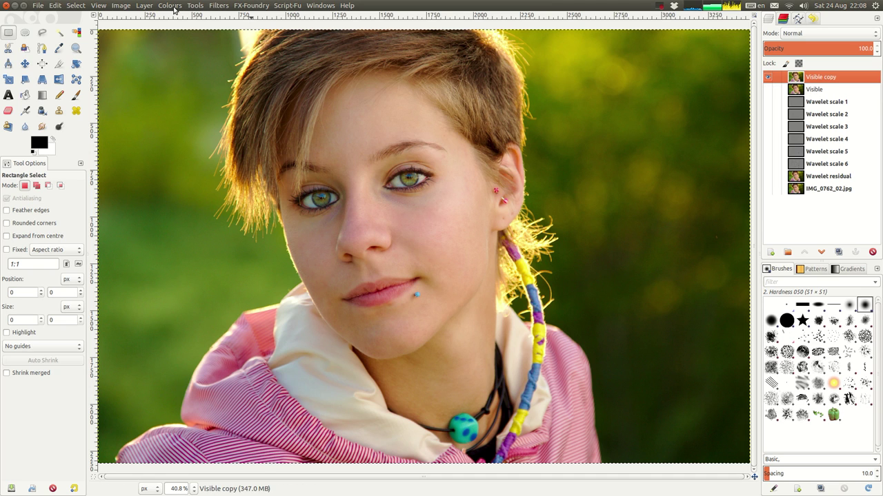
- Open Filters > Enhance > Unsharp Mask, enlarge the dialog, and center the preview on the face
left_click(223, 9)
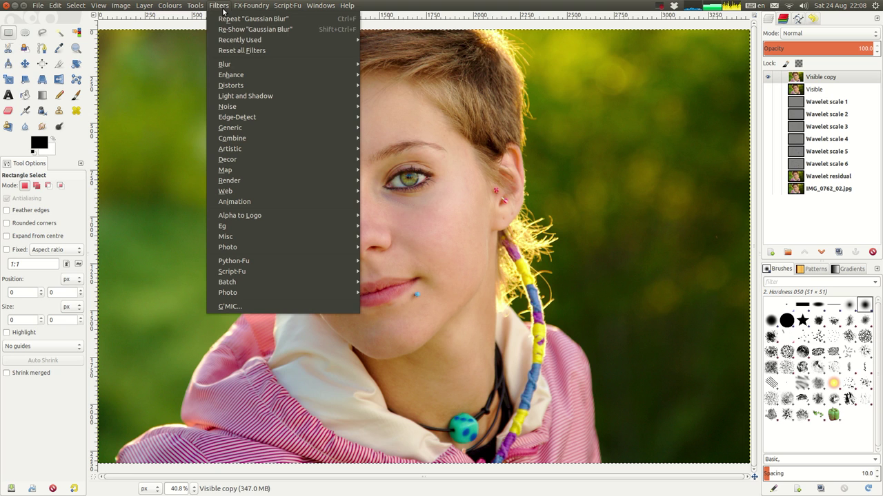
mouse_move(255, 78)
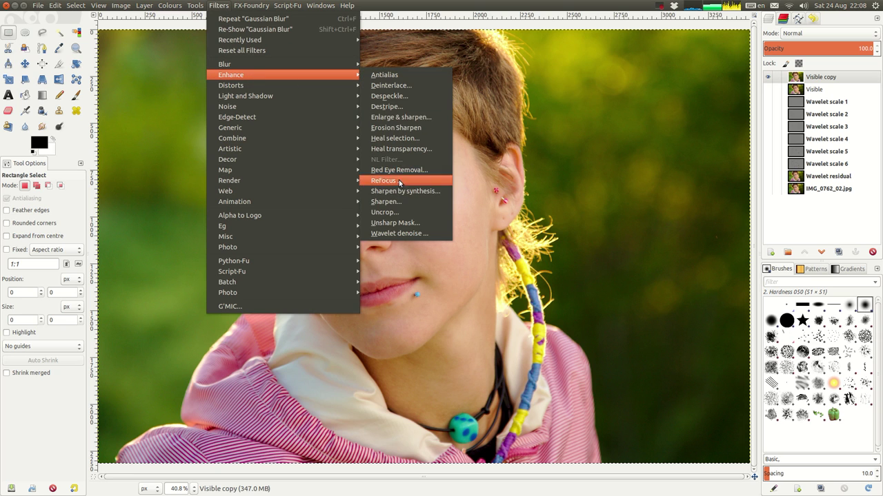
left_click(407, 224)
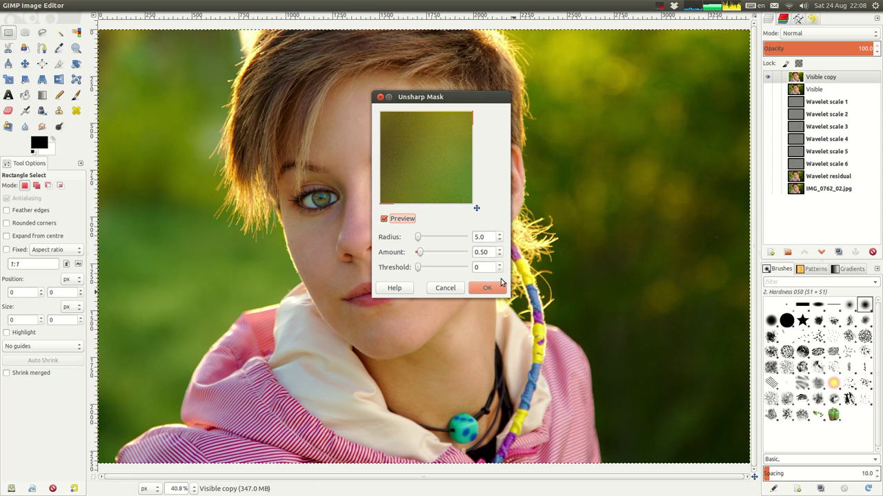
left_click_drag(496, 290, 602, 418)
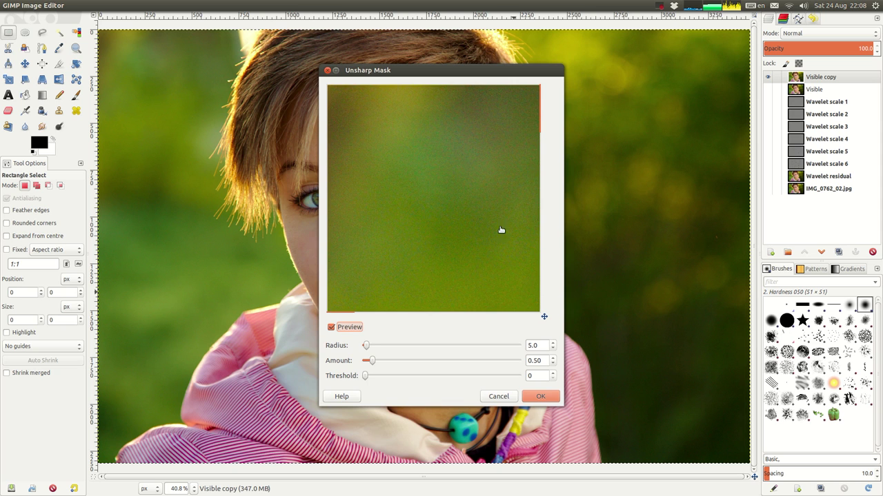
left_click_drag(501, 254, 449, 189)
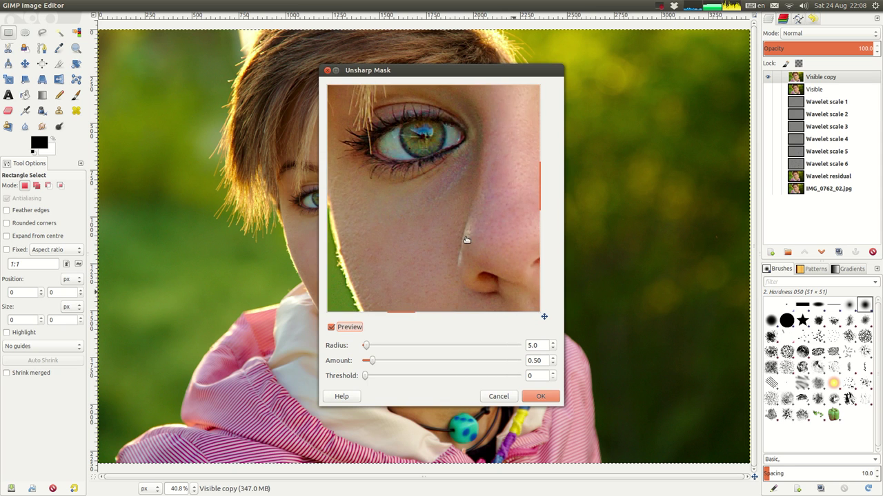
left_click_drag(466, 237, 415, 198)
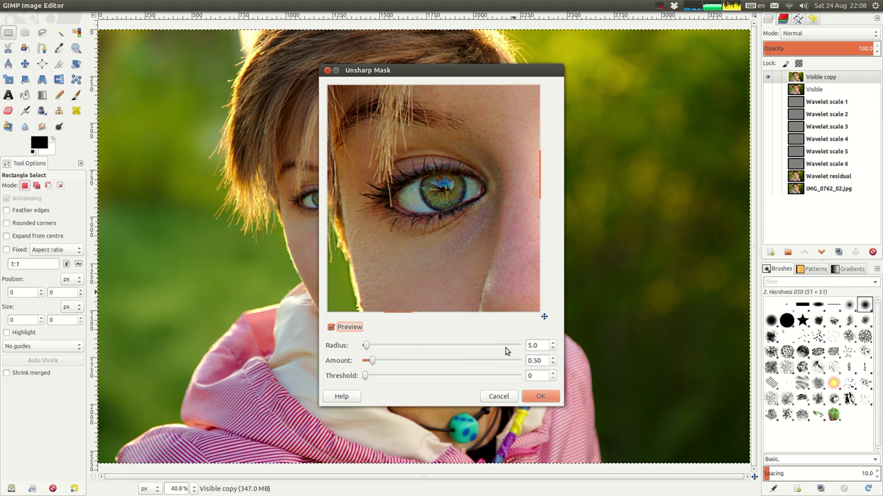
- Set the Unsharp Mask radius to 1.5 and check the preview around the eye
left_click_drag(541, 349, 515, 351)
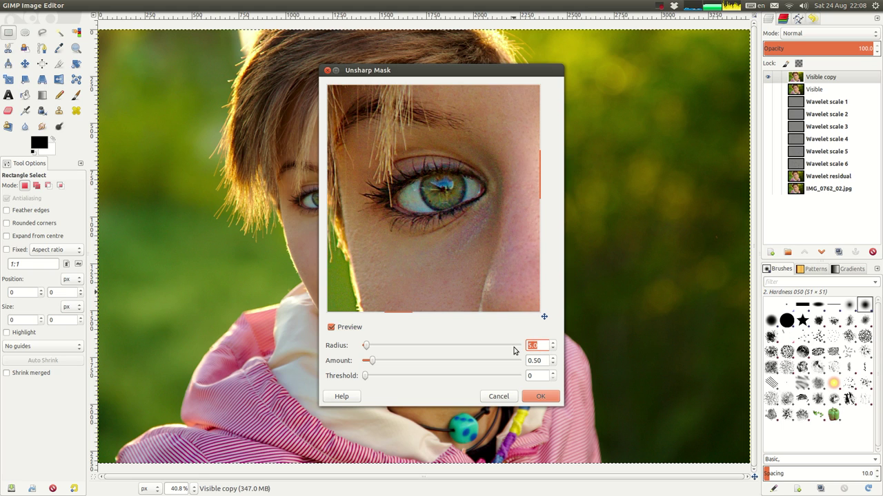
key("Tab")
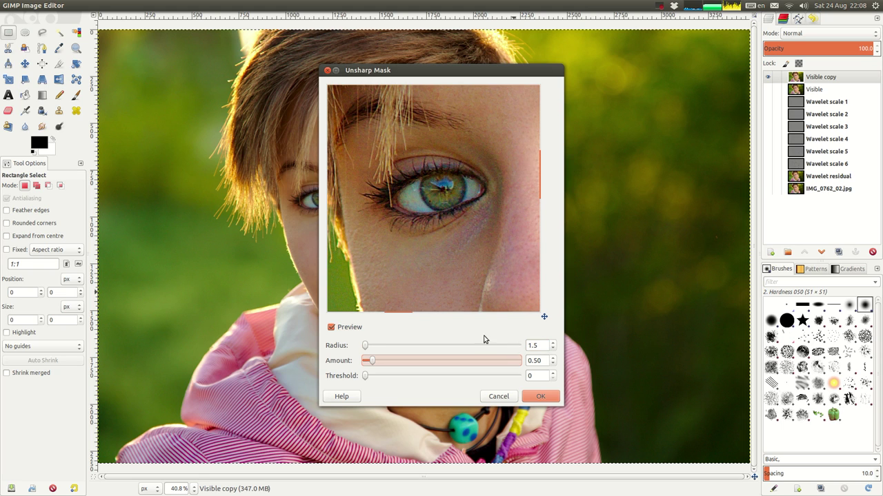
left_click_drag(370, 232, 408, 253)
left_click_drag(481, 170, 441, 237)
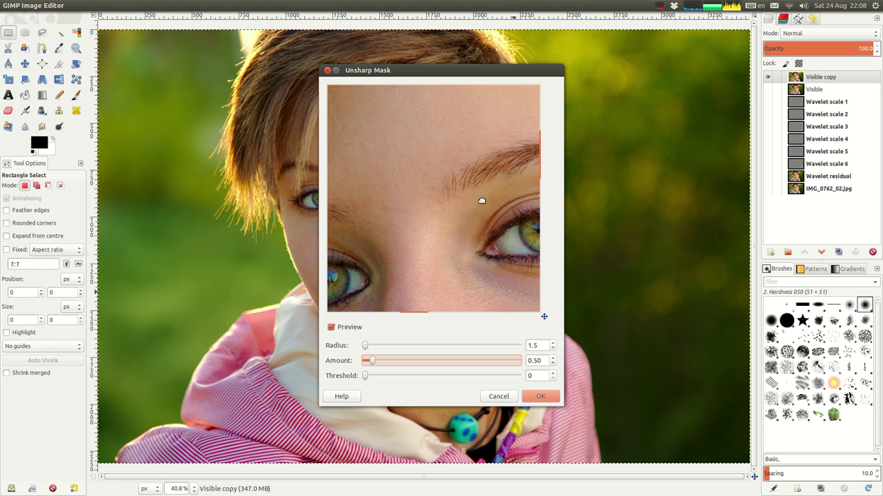
left_click_drag(480, 200, 388, 198)
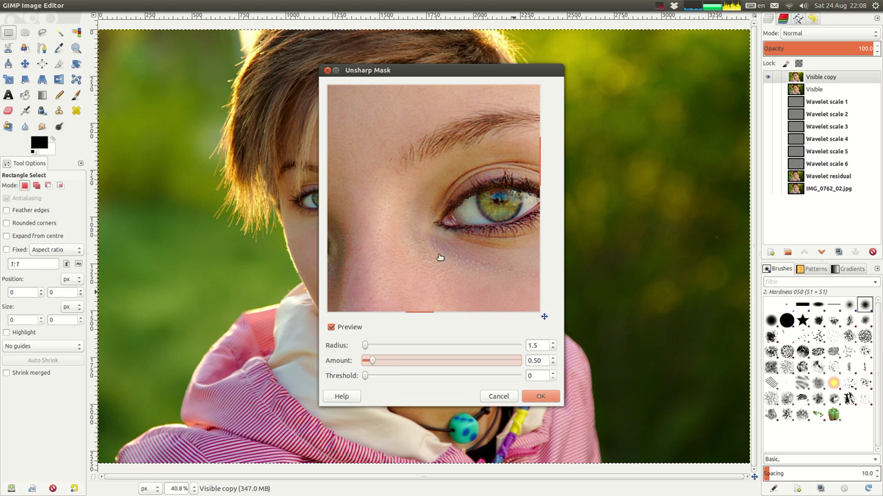
- Raise the threshold to 15 and set the amount to 0.75
left_click_drag(367, 378, 374, 380)
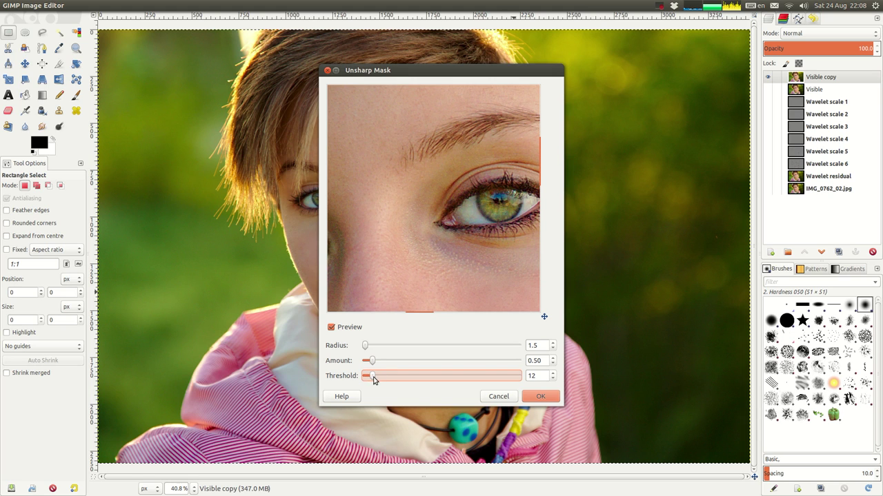
left_click_drag(447, 265, 476, 156)
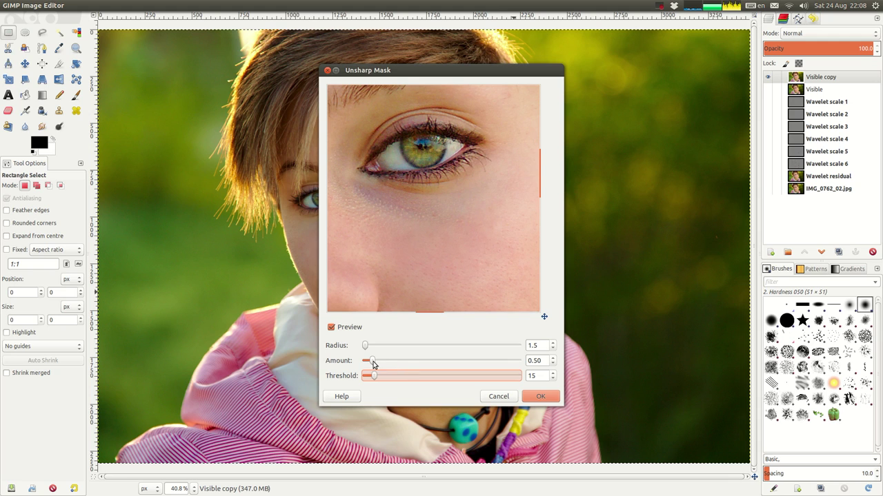
double_click(539, 360)
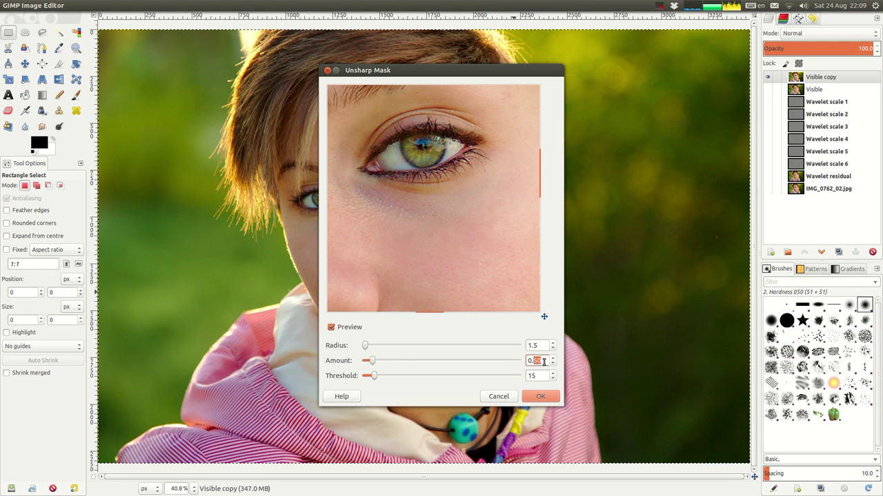
type("75")
key("Tab")
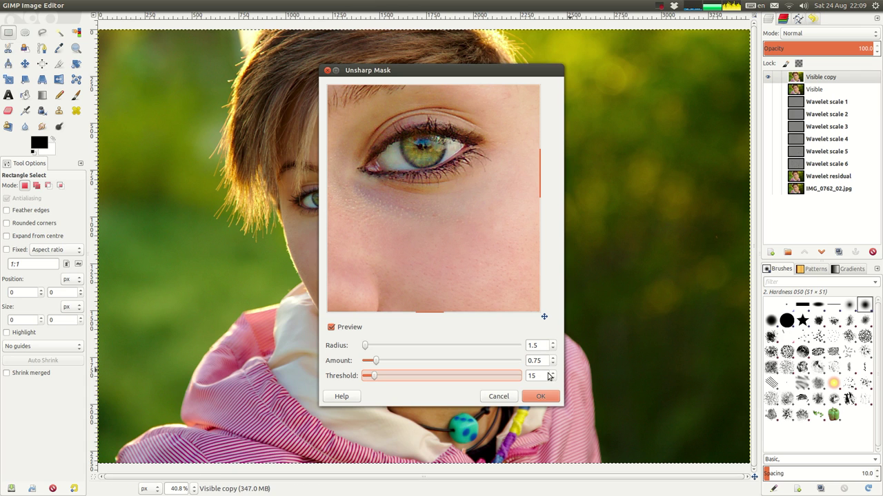
- Inspect the sharpening preview over the forehead, cheek, hair, eyes, nose and lips
scroll(476, 228, "up", 3)
left_click_drag(459, 187, 425, 207)
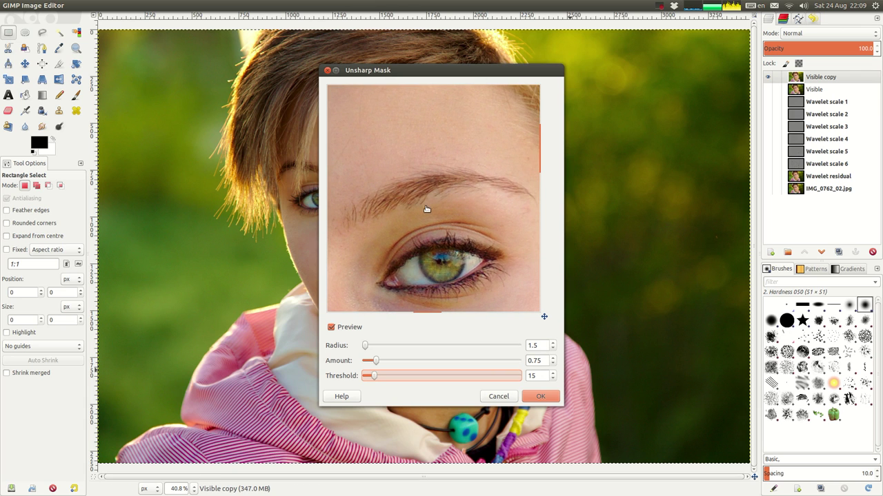
left_click_drag(513, 240, 429, 294)
left_click_drag(502, 195, 459, 122)
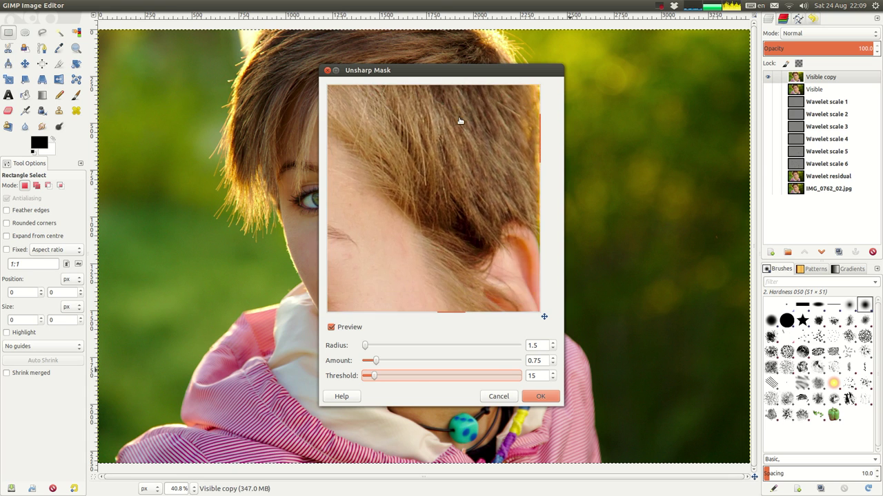
left_click_drag(440, 174, 448, 153)
left_click_drag(449, 229, 508, 165)
left_click_drag(388, 312, 455, 232)
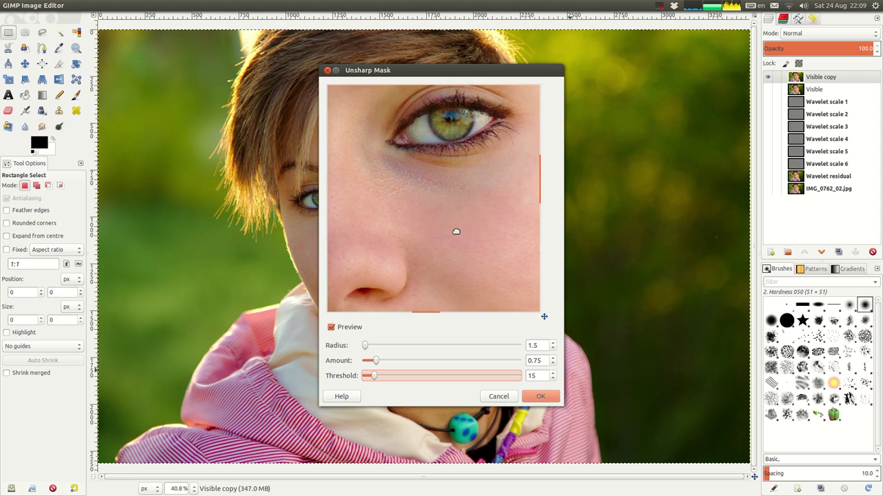
left_click_drag(408, 177, 463, 197)
left_click_drag(430, 230, 457, 205)
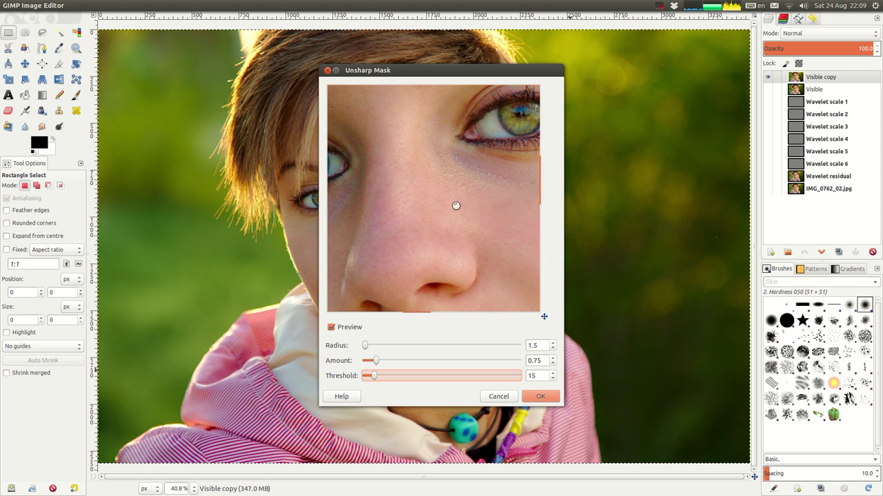
left_click_drag(387, 222, 443, 231)
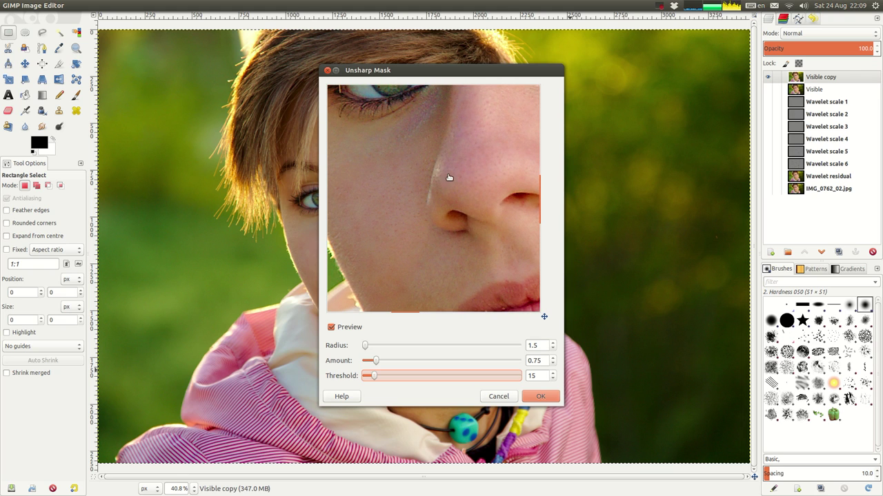
- Confirm the Unsharp Mask with OK to sharpen the Visible copy layer
left_click(541, 397)
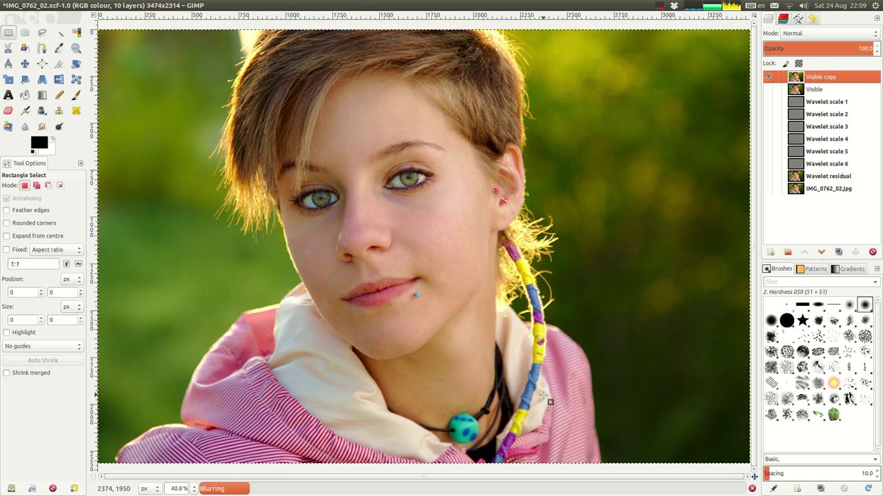